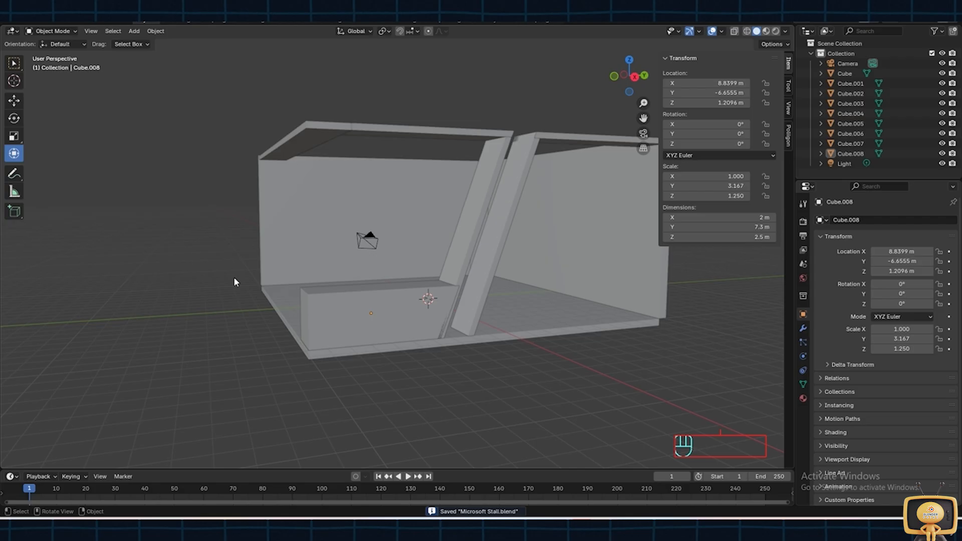
# - Add a cube mesh to the scene and keep it selected
pyautogui.hotkey('shift', 'a')
pyautogui.moveTo(233, 277)
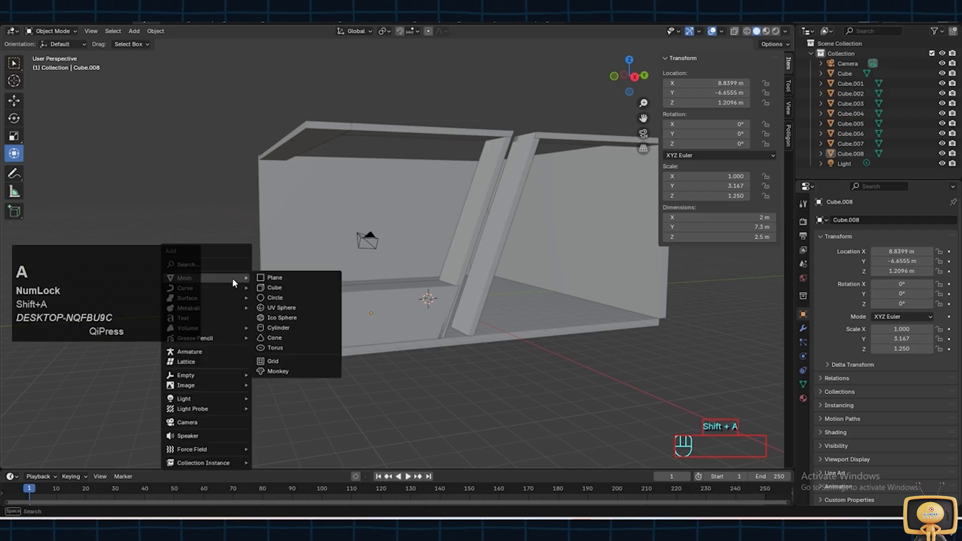
pyautogui.click(275, 288)
pyautogui.moveTo(448, 296); pyautogui.dragTo(55, 79, button='middle')
pyautogui.click(15, 64)
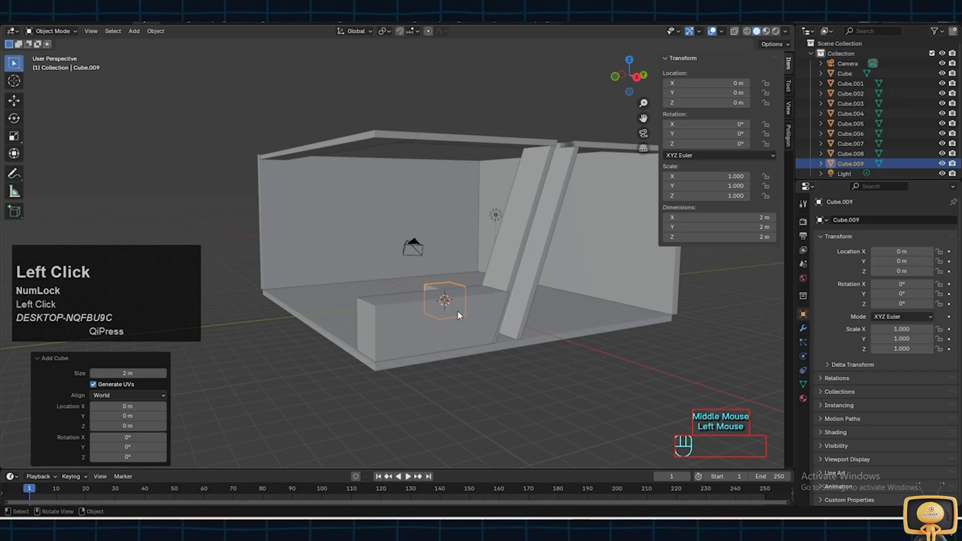
pyautogui.click(433, 291)
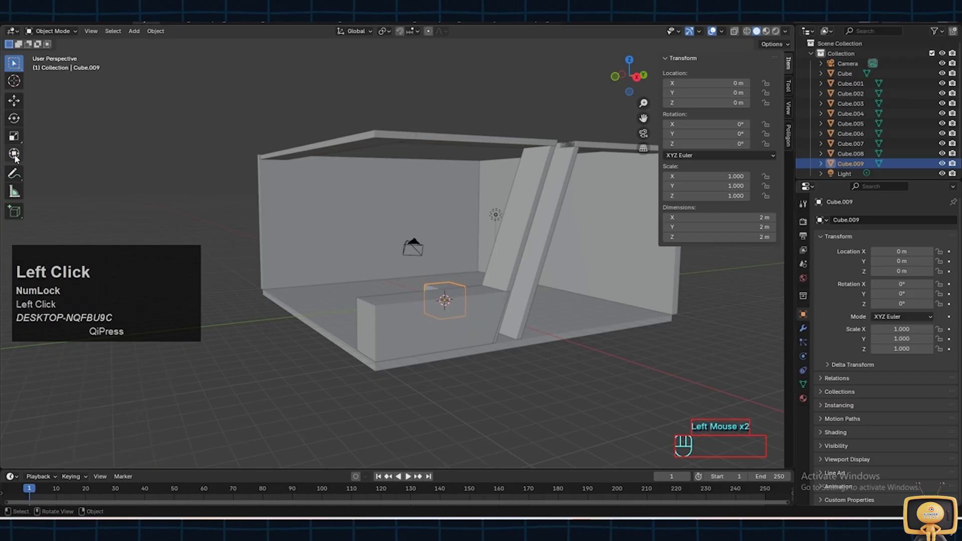
# - Move the cube above the counter, to about X 8.63 m, Y -5.79 m and Z 3.39 m
pyautogui.click(14, 154)
pyautogui.moveTo(489, 299); pyautogui.dragTo(391, 301)
pyautogui.moveTo(391, 301); pyautogui.dragTo(547, 329, button='middle')
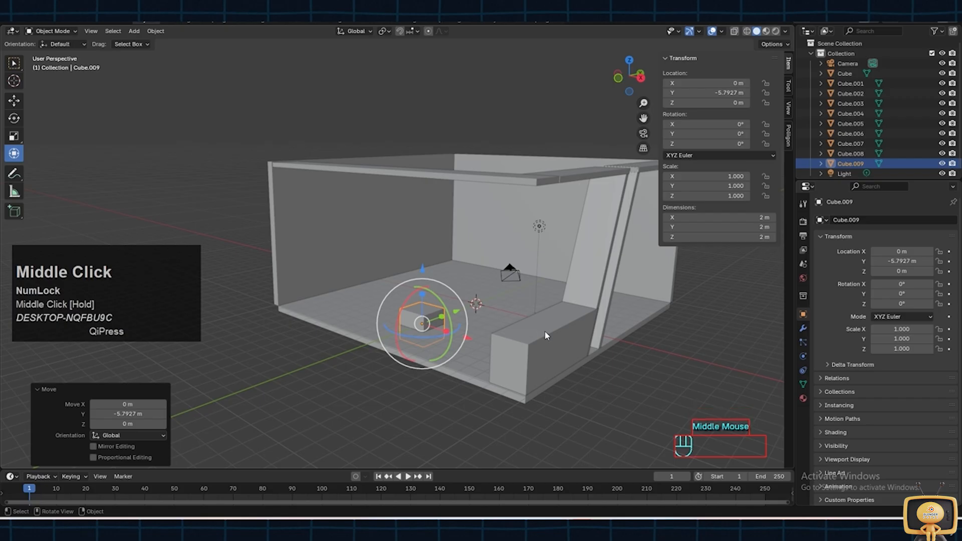
pyautogui.moveTo(473, 341); pyautogui.dragTo(556, 370)
pyautogui.moveTo(556, 370); pyautogui.dragTo(622, 295, button='middle')
pyautogui.moveTo(662, 331); pyautogui.dragTo(672, 333)
pyautogui.moveTo(615, 271); pyautogui.dragTo(616, 213)
pyautogui.moveTo(616, 213); pyautogui.dragTo(493, 347, button='middle')
pyautogui.scroll(2, 540, 301)
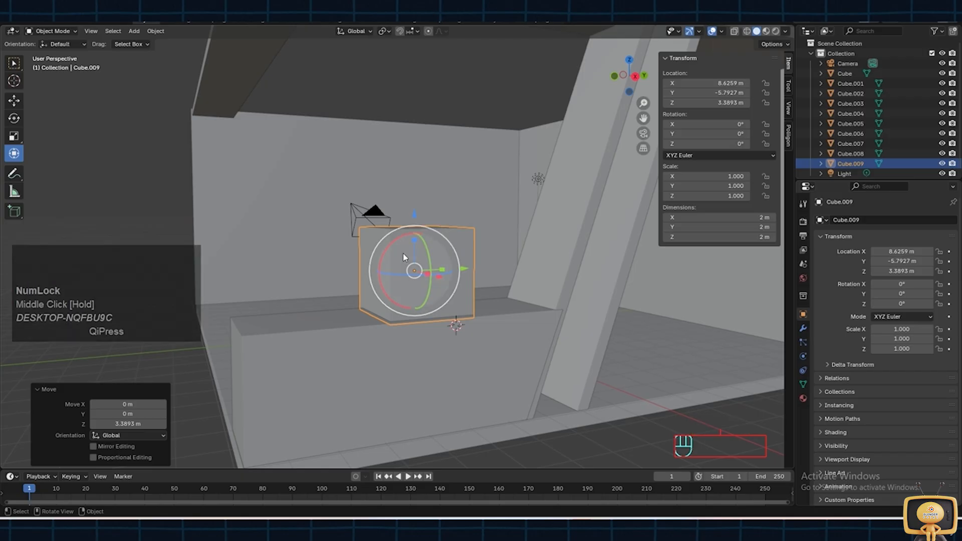
# - Flatten the cube vertically into a slab with a Z dimension of 0.1 m
pyautogui.moveTo(414, 244); pyautogui.dragTo(414, 266)
pyautogui.click(761, 237)
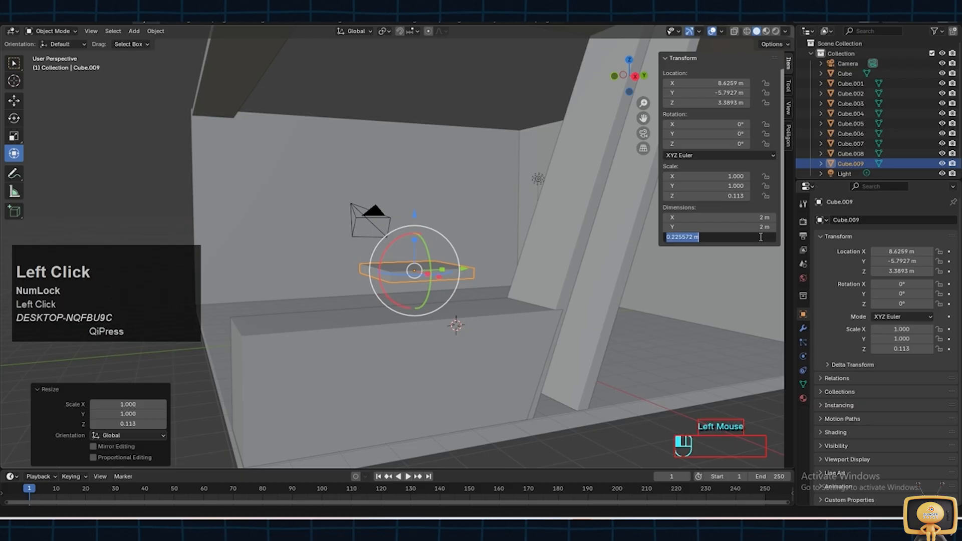
pyautogui.press('Return')
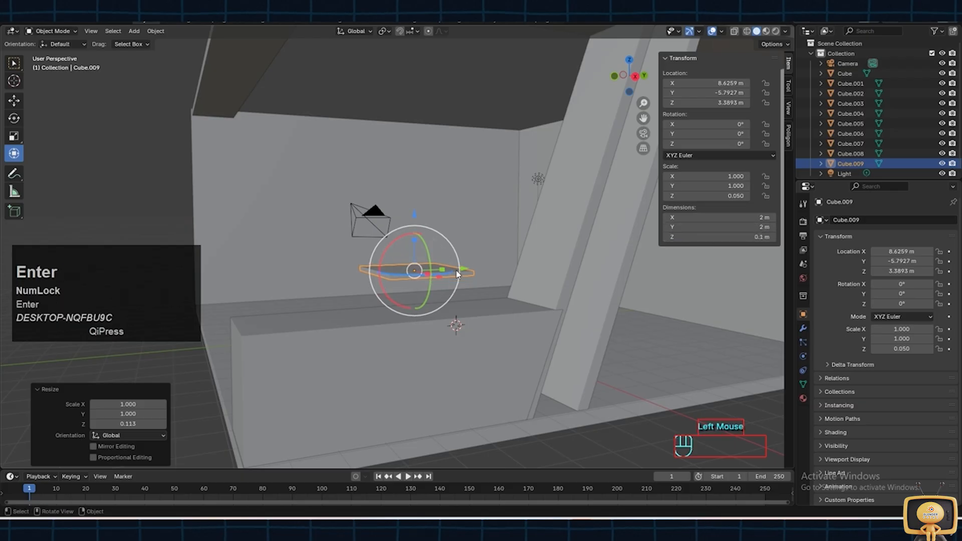
# - Stretch the slab to about 6.37 m along Y and position it just above the counter top, at about Z 2.65 m
pyautogui.moveTo(440, 271); pyautogui.dragTo(496, 261)
pyautogui.moveTo(449, 322); pyautogui.dragTo(519, 325, button='middle')
pyautogui.moveTo(549, 332); pyautogui.dragTo(519, 326)
pyautogui.moveTo(503, 285); pyautogui.dragTo(504, 331)
pyautogui.moveTo(463, 365); pyautogui.dragTo(687, 360, button='middle')
pyautogui.moveTo(756, 334); pyautogui.dragTo(765, 336)
pyautogui.moveTo(703, 301); pyautogui.dragTo(704, 314)
pyautogui.moveTo(724, 321); pyautogui.dragTo(709, 337, button='middle')
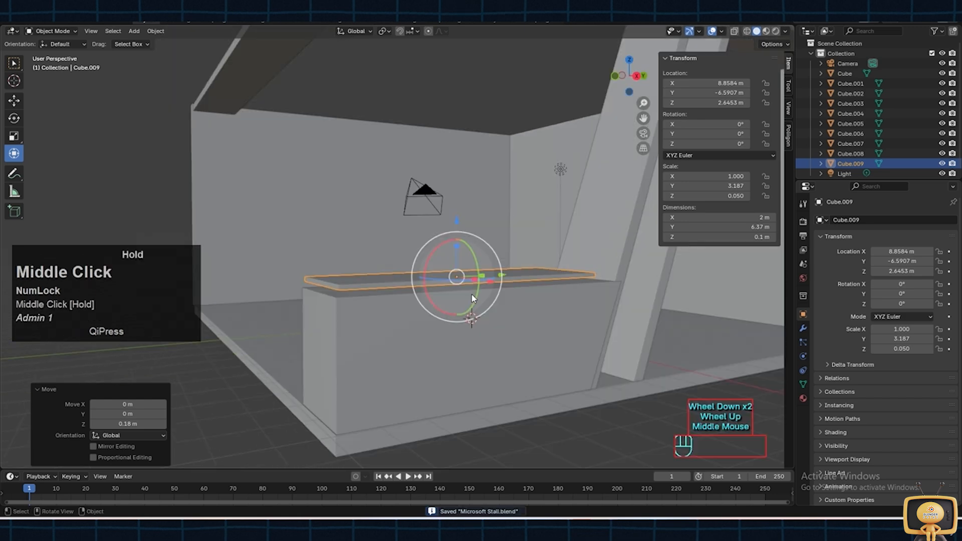
# - Save the file and move the slab along Y out of the stall, to about -17.3 m, leaving it deselected
pyautogui.hotkey('ctrl', 's')
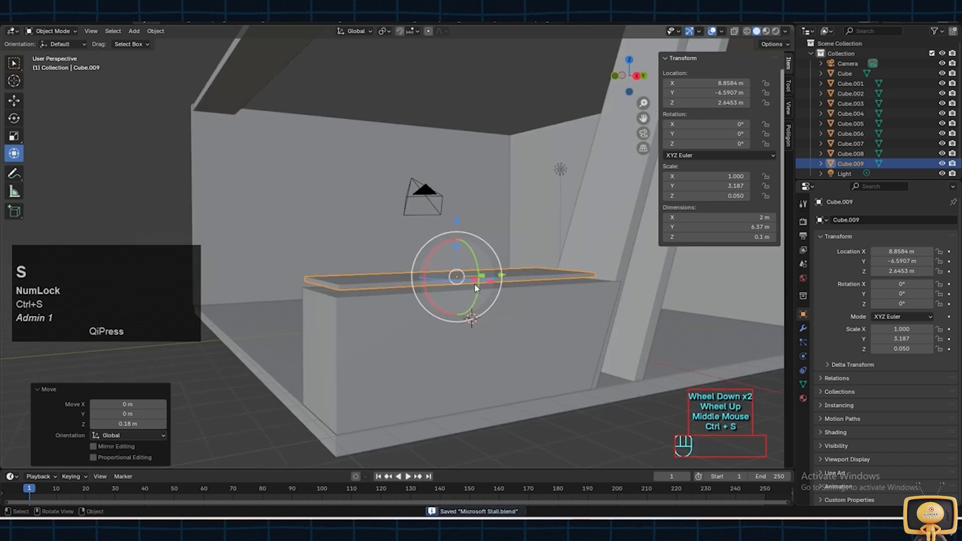
pyautogui.moveTo(476, 288); pyautogui.dragTo(407, 330, button='middle')
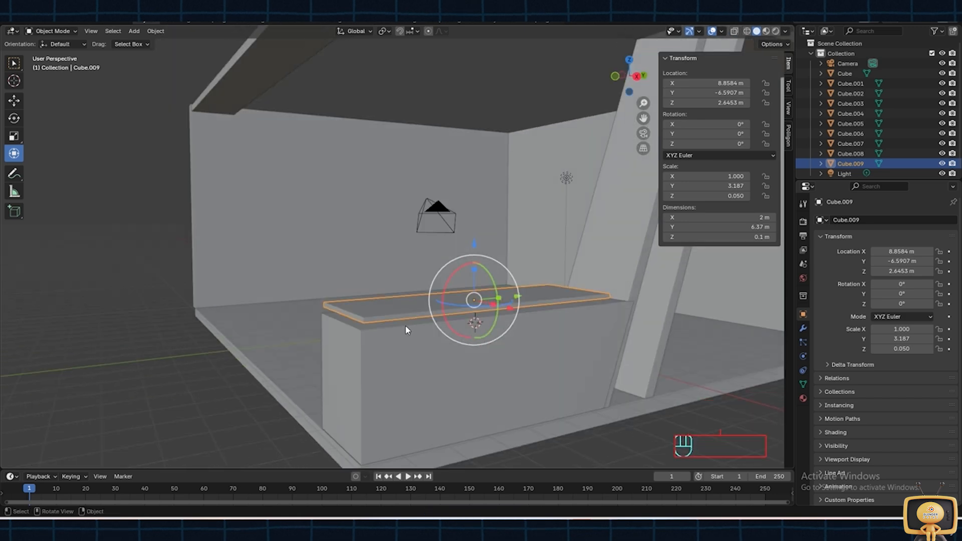
pyautogui.moveTo(407, 329); pyautogui.dragTo(451, 349, button='middle')
pyautogui.scroll(3, 453, 335)
pyautogui.scroll(-2, 452, 336)
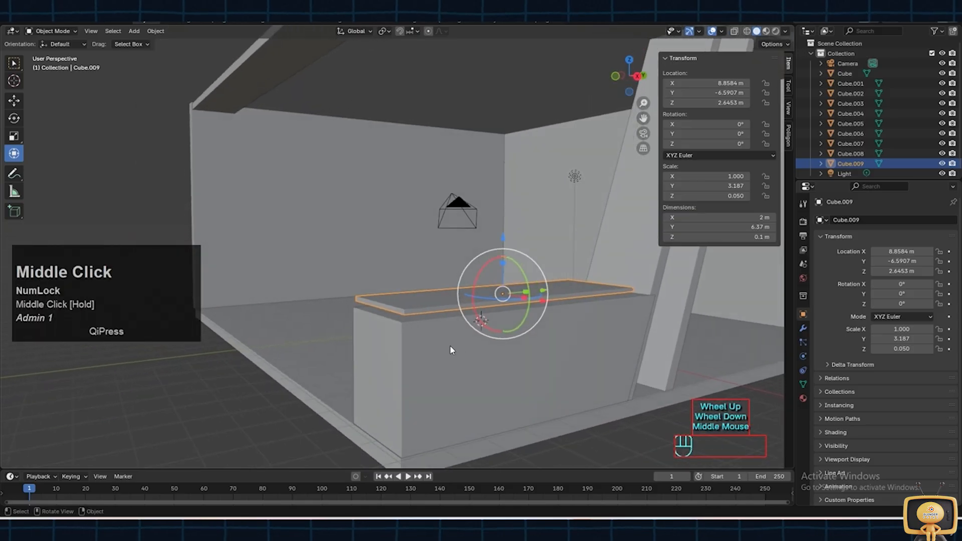
pyautogui.moveTo(557, 336); pyautogui.dragTo(461, 271, button='middle')
pyautogui.scroll(-2, 532, 326)
pyautogui.moveTo(460, 272); pyautogui.dragTo(291, 293)
pyautogui.moveTo(290, 292); pyautogui.dragTo(367, 295, button='middle')
pyautogui.scroll(2, 405, 295)
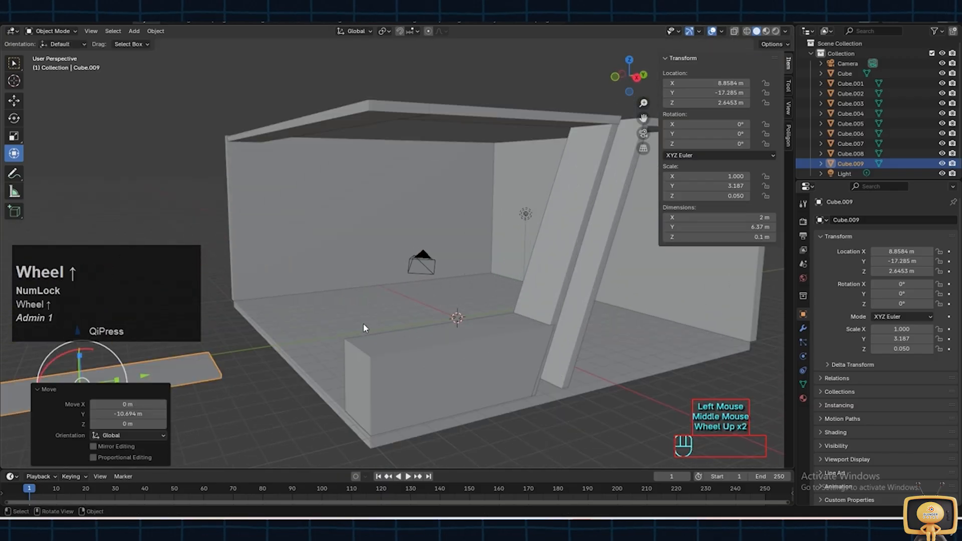
pyautogui.click(261, 389)
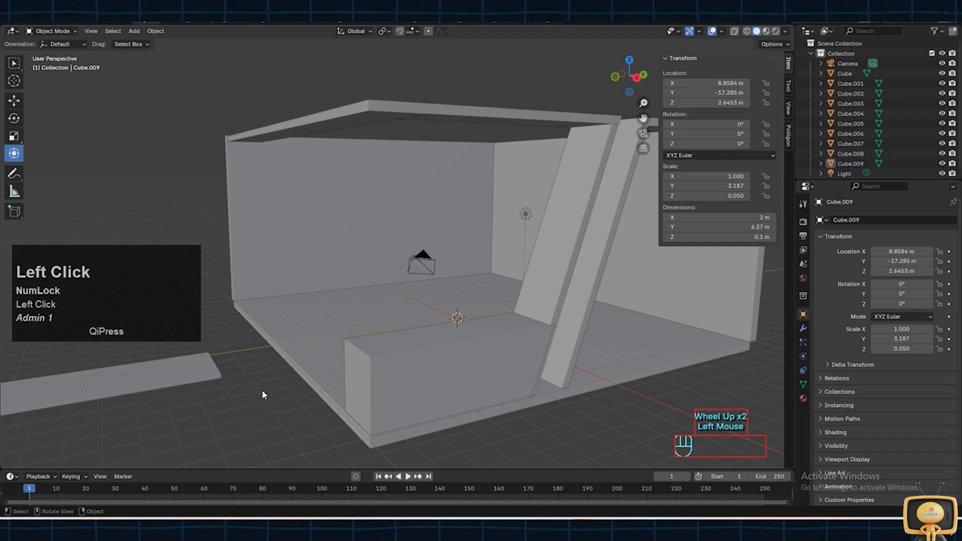
# - Add a cylinder mesh to the scene
pyautogui.hotkey('shift', 'a')
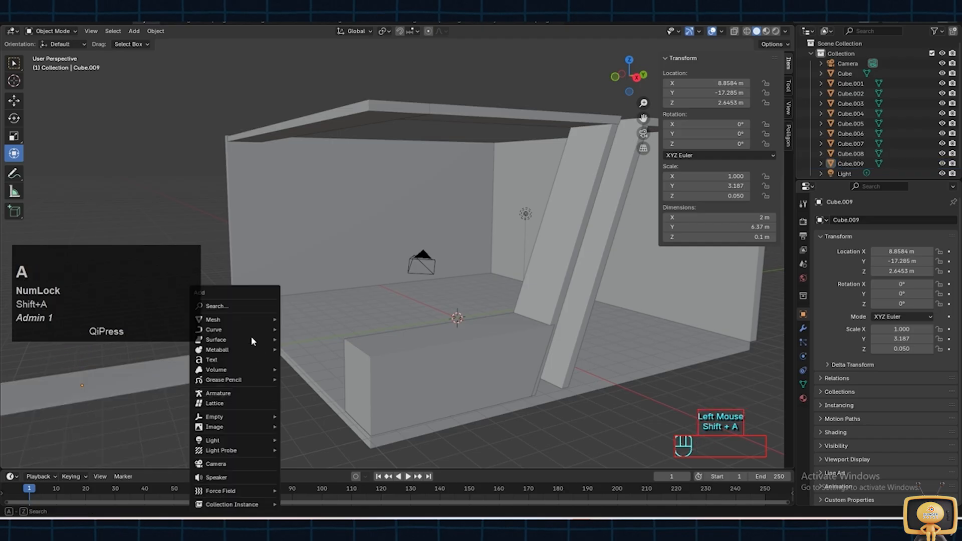
pyautogui.moveTo(254, 319)
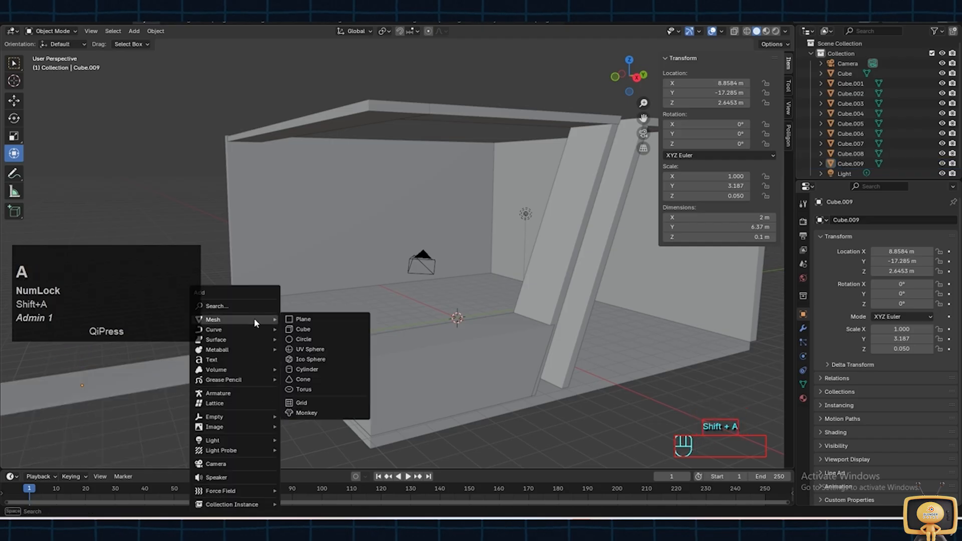
pyautogui.click(308, 369)
pyautogui.scroll(2, 472, 336)
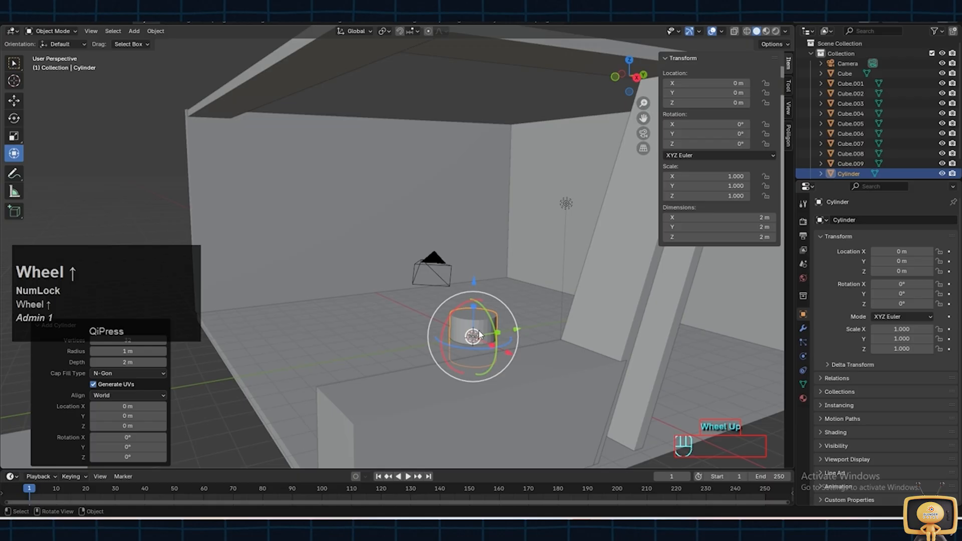
pyautogui.moveTo(498, 301); pyautogui.dragTo(488, 326)
pyautogui.hotkey('ctrl', 'z')
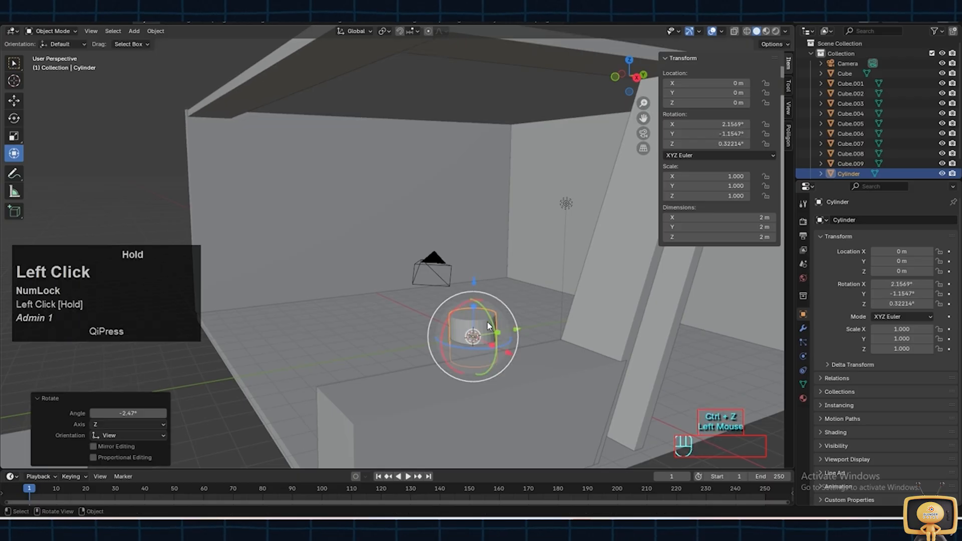
pyautogui.hotkey('ctrl', 'z')
# - Move the cylinder to the counter's outer end, at about X 9.23 m, Y -8.69 m and Z 2.96 m
pyautogui.scroll(2, 502, 313)
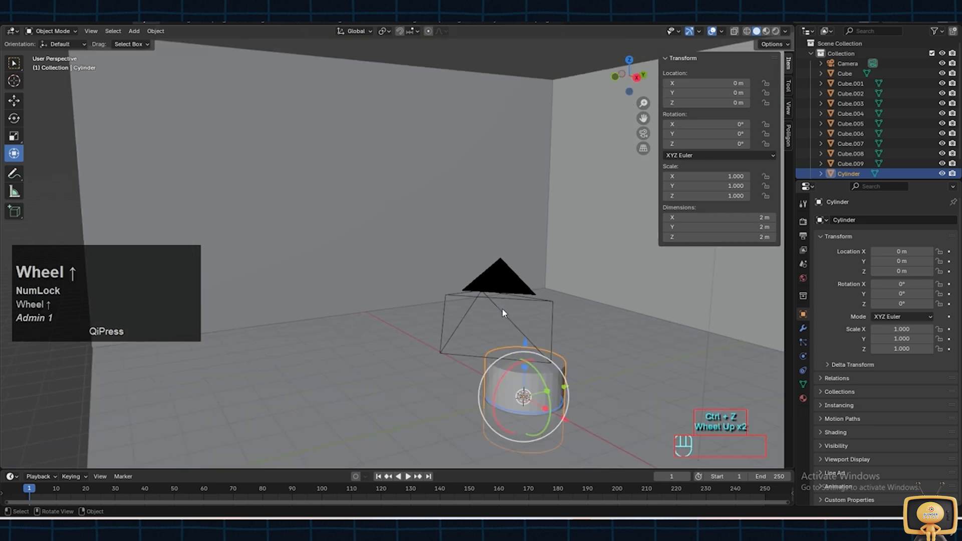
pyautogui.scroll(-2, 521, 333)
pyautogui.moveTo(520, 334); pyautogui.dragTo(533, 323, button='middle')
pyautogui.moveTo(532, 321); pyautogui.dragTo(660, 350)
pyautogui.moveTo(624, 283); pyautogui.dragTo(624, 218)
pyautogui.moveTo(646, 291); pyautogui.dragTo(619, 305, button='middle')
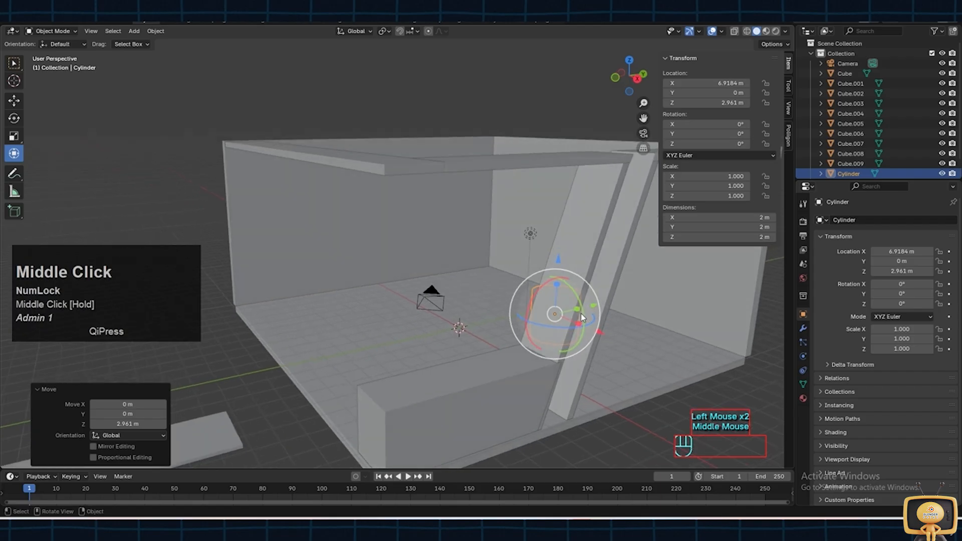
pyautogui.moveTo(594, 306); pyautogui.dragTo(397, 349)
pyautogui.moveTo(394, 388); pyautogui.dragTo(423, 417)
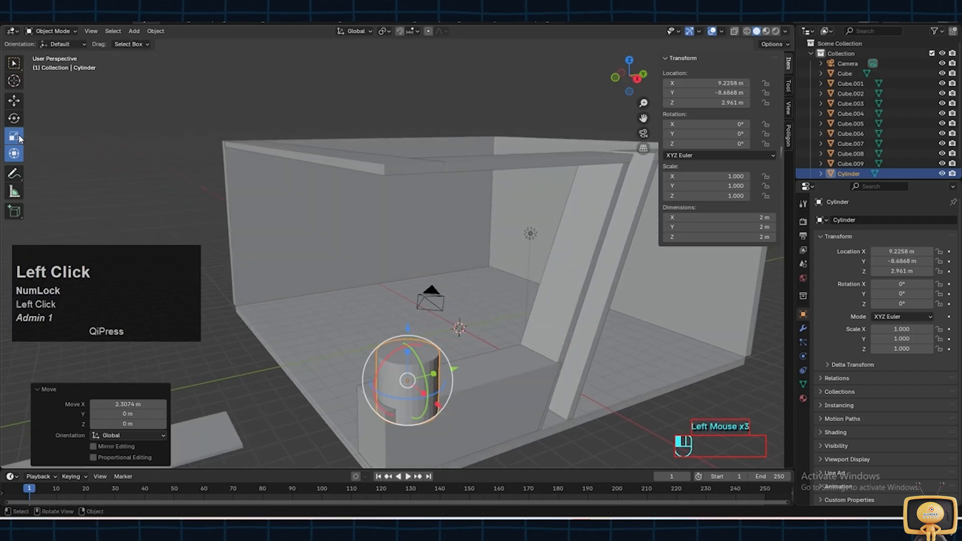
# - Scale the cylinder down to about 0.143 m in diameter and stretch it to about 0.28 m tall
pyautogui.moveTo(441, 345); pyautogui.dragTo(415, 390)
pyautogui.scroll(2, 415, 389)
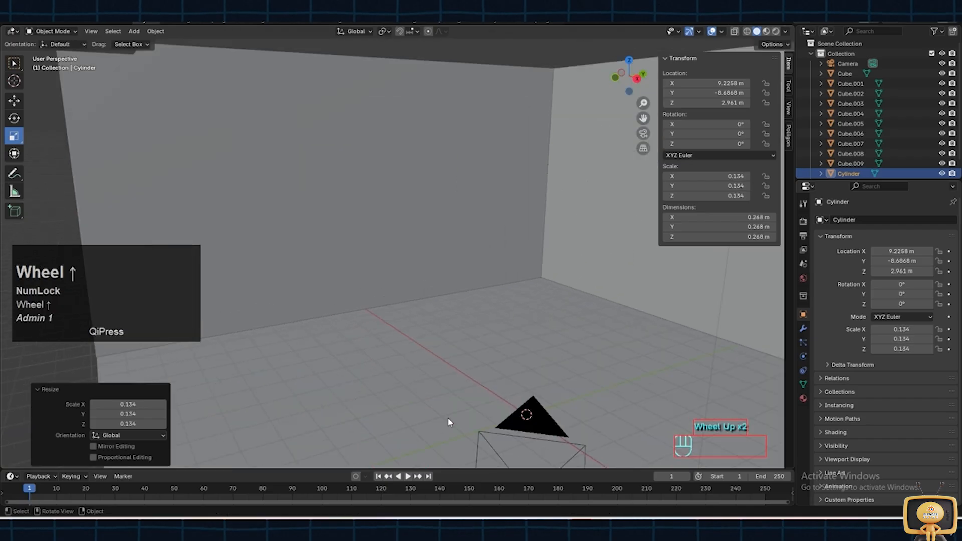
pyautogui.keyDown('shift'); pyautogui.moveTo(447, 416); pyautogui.dragTo(389, 251, button='middle'); pyautogui.keyUp('shift')
pyautogui.scroll(-2, 457, 283)
pyautogui.scroll(1, 425, 257)
pyautogui.moveTo(401, 242); pyautogui.dragTo(402, 265)
pyautogui.moveTo(420, 286); pyautogui.dragTo(425, 286, button='middle')
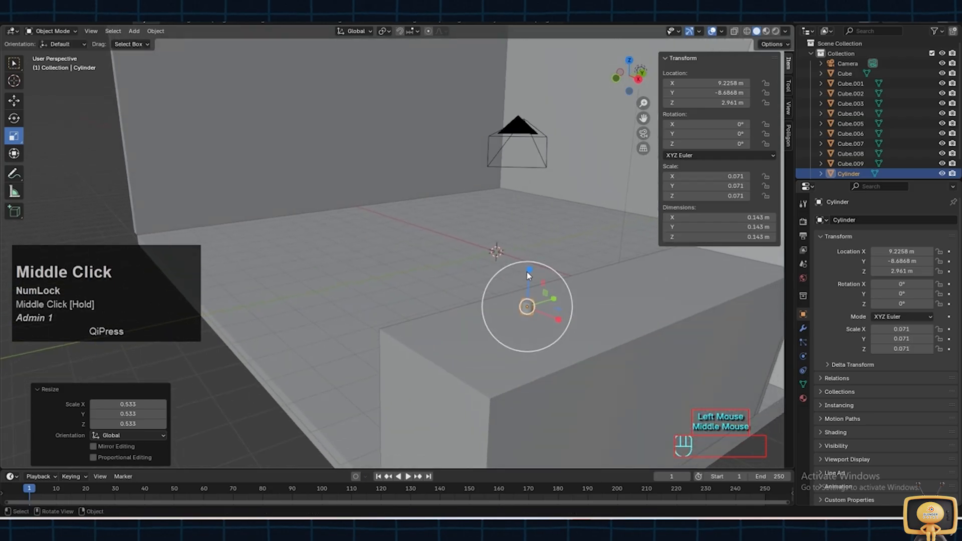
pyautogui.moveTo(530, 274); pyautogui.dragTo(530, 267)
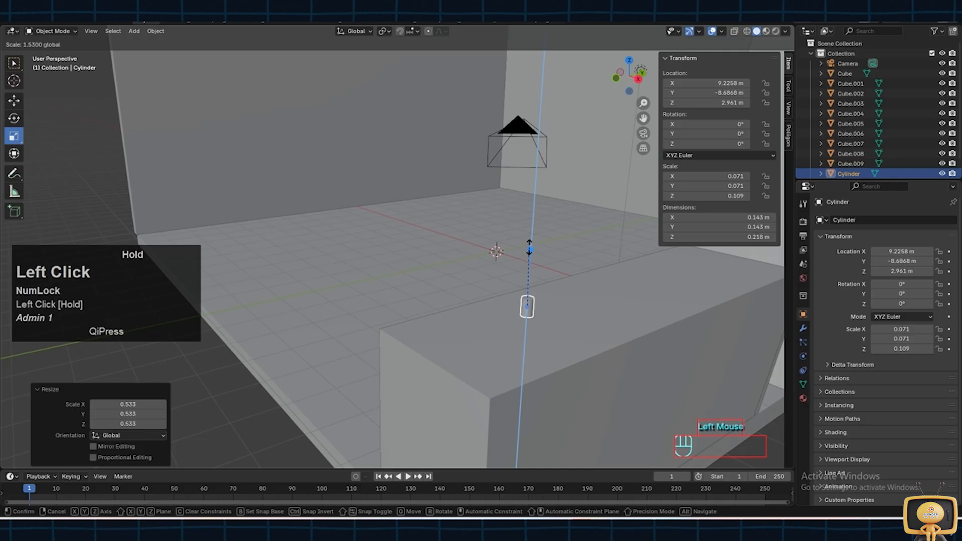
pyautogui.moveTo(532, 231); pyautogui.dragTo(533, 235)
pyautogui.moveTo(533, 235); pyautogui.dragTo(541, 302, button='middle')
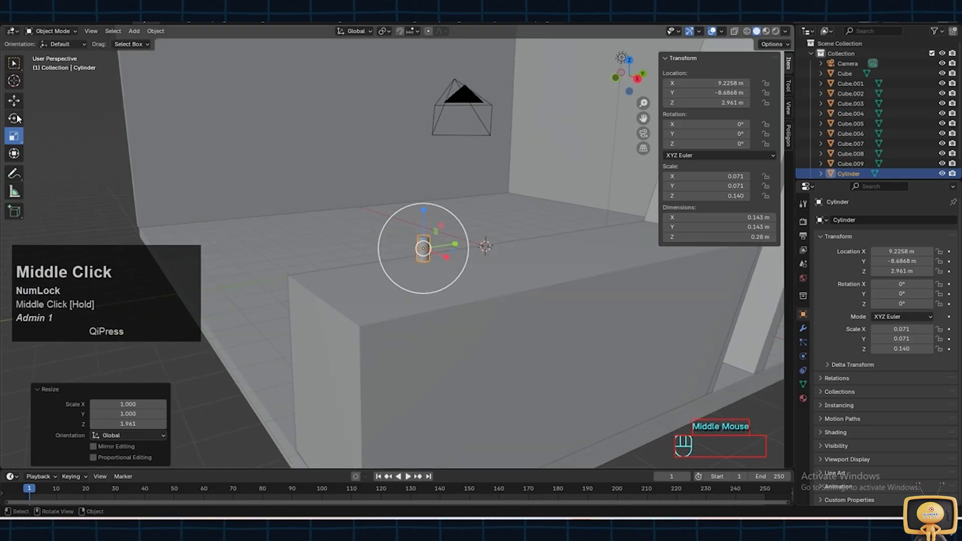
# - Move the cylinder along Y to about -9.64 m, toward the counter's outer end
pyautogui.click(14, 101)
pyautogui.moveTo(457, 253); pyautogui.dragTo(362, 258)
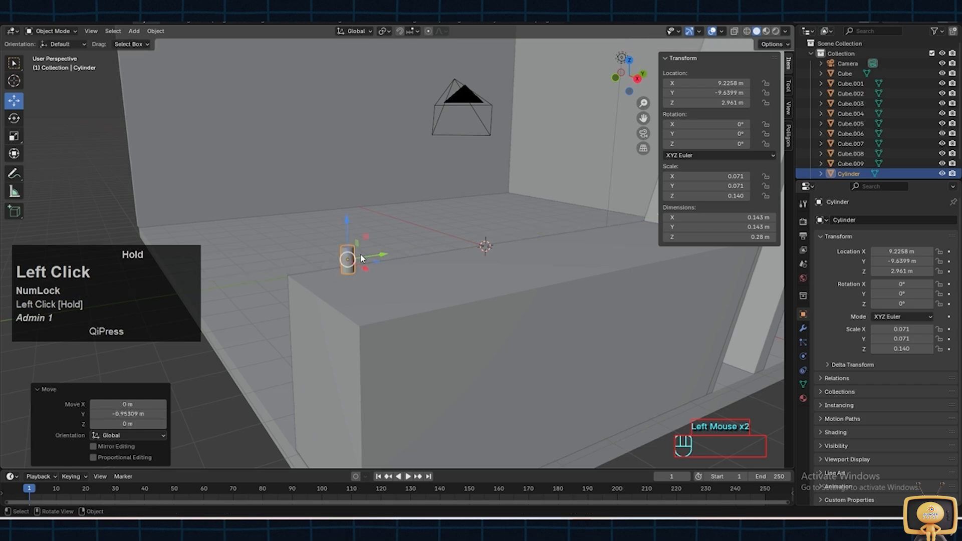
# - Switch to the booth reference image in the image viewer and examine the glass top and supports on the counter up close
pyautogui.hotkey('alt', 'Tab')
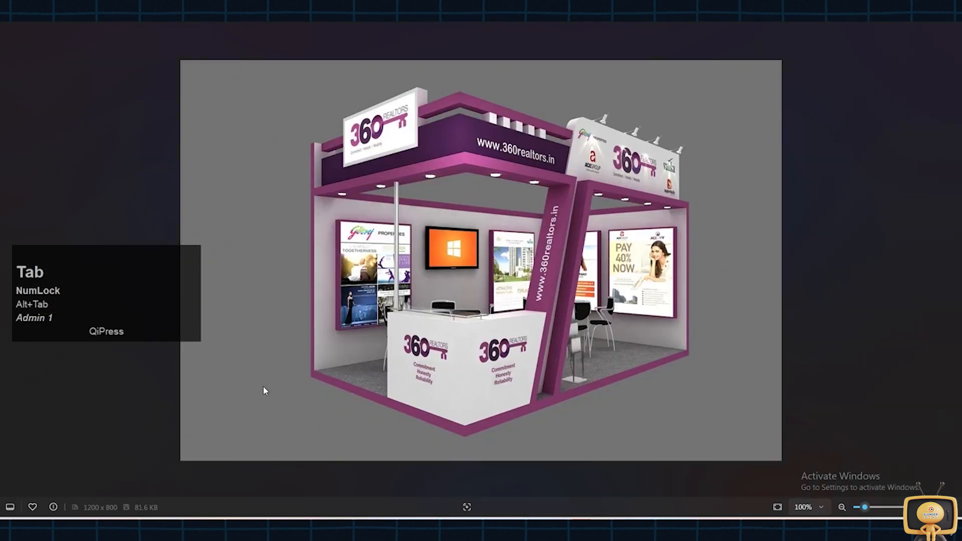
pyautogui.moveTo(865, 507); pyautogui.dragTo(877, 506)
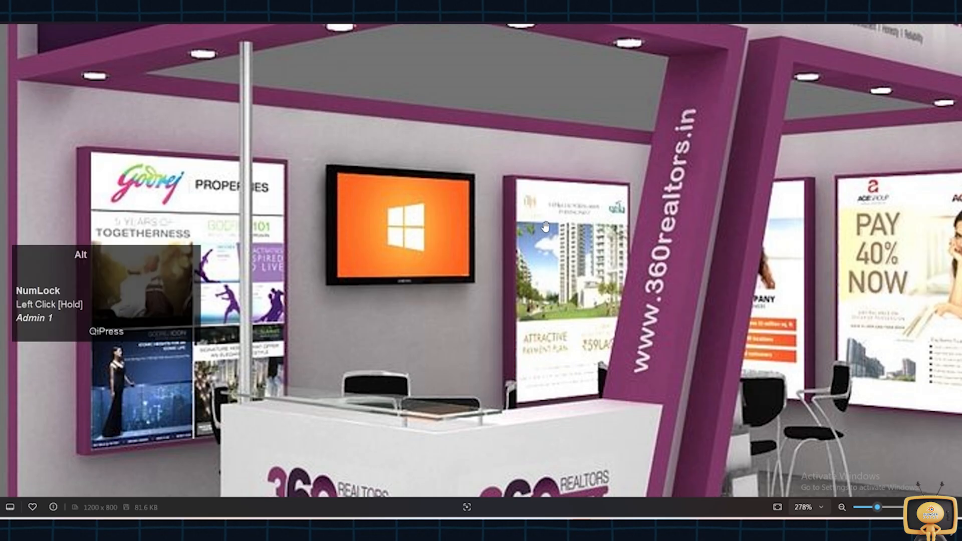
pyautogui.hotkey('alt', 'Tab')
# - Back in Blender, lower the cylinder to about Z 2.55 m near the counter's front corner, at about X 9.84 m, Y -9.79 m
pyautogui.middleClick(377, 291)
pyautogui.moveTo(377, 291); pyautogui.dragTo(521, 297, button='middle')
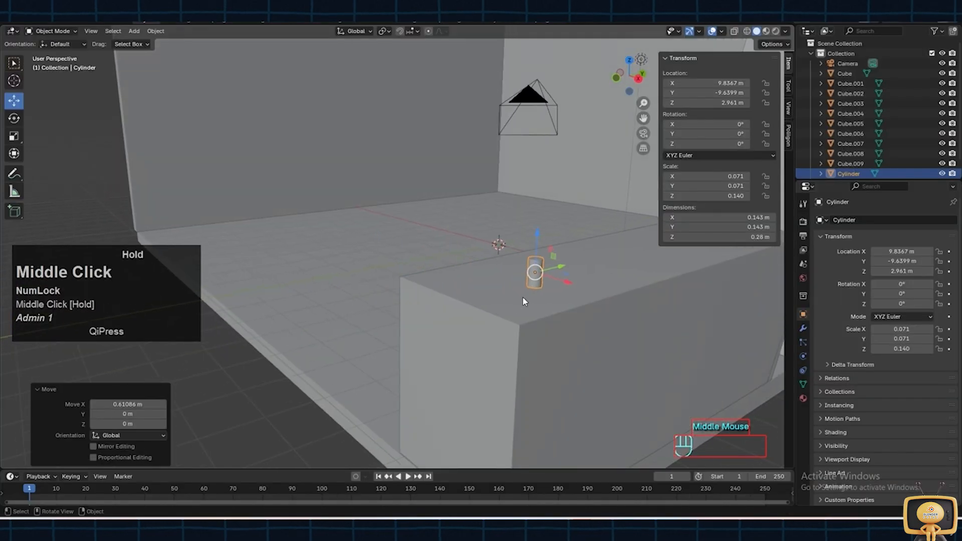
pyautogui.moveTo(566, 281); pyautogui.dragTo(582, 285)
pyautogui.moveTo(569, 274)
pyautogui.mouseDown()
pyautogui.moveTo(518, 288)
pyautogui.moveTo(545, 307)
pyautogui.moveTo(556, 287)
pyautogui.mouseUp()
pyautogui.moveTo(556, 287)
pyautogui.mouseDown(button='middle')
pyautogui.moveTo(554, 305)
pyautogui.moveTo(548, 296)
pyautogui.mouseUp(button='middle')
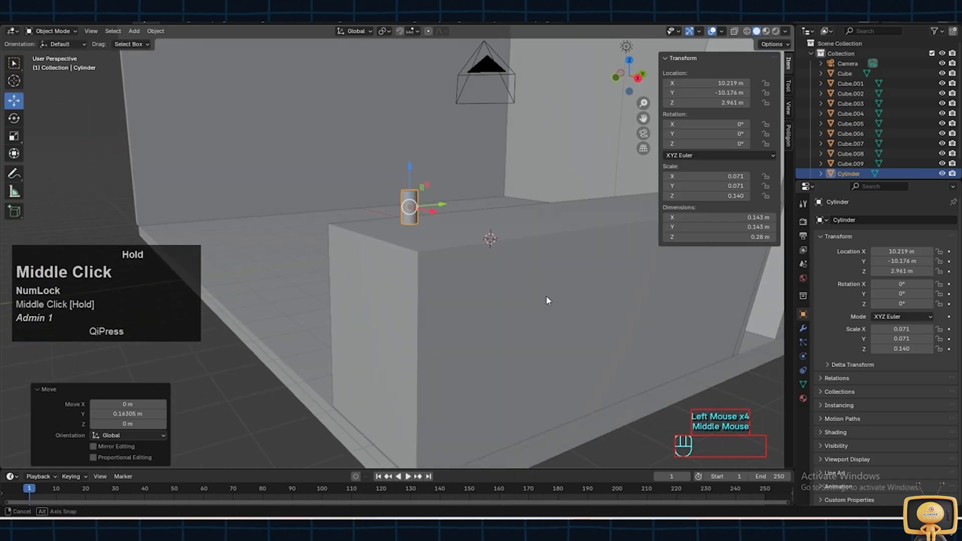
pyautogui.moveTo(411, 163); pyautogui.dragTo(410, 208)
pyautogui.moveTo(444, 235); pyautogui.dragTo(479, 233)
pyautogui.moveTo(479, 233); pyautogui.dragTo(472, 257, button='middle')
pyautogui.moveTo(568, 360); pyautogui.dragTo(533, 343)
pyautogui.moveTo(526, 301)
pyautogui.mouseDown()
pyautogui.moveTo(527, 321)
pyautogui.moveTo(532, 309)
pyautogui.mouseUp()
# - Shift the cylinder inward from the counter's front corner to about X 9.55 m, Y -9.30 m, Z 2.55 m, and deselect it
pyautogui.scroll(3, 536, 357)
pyautogui.keyDown('shift'); pyautogui.moveTo(561, 370); pyautogui.dragTo(484, 337, button='middle'); pyautogui.keyUp('shift')
pyautogui.scroll(-2, 539, 328)
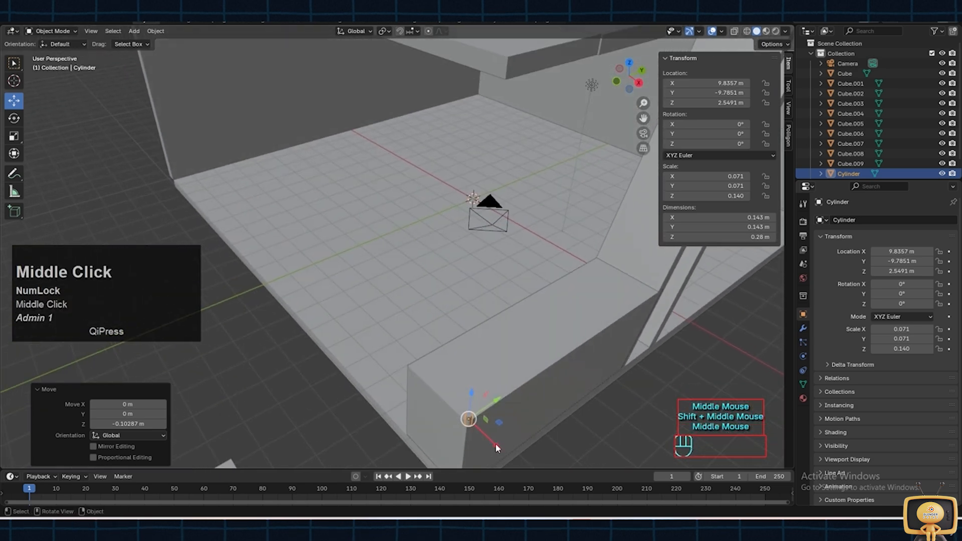
pyautogui.moveTo(494, 441); pyautogui.dragTo(491, 387)
pyautogui.moveTo(507, 428); pyautogui.dragTo(500, 421)
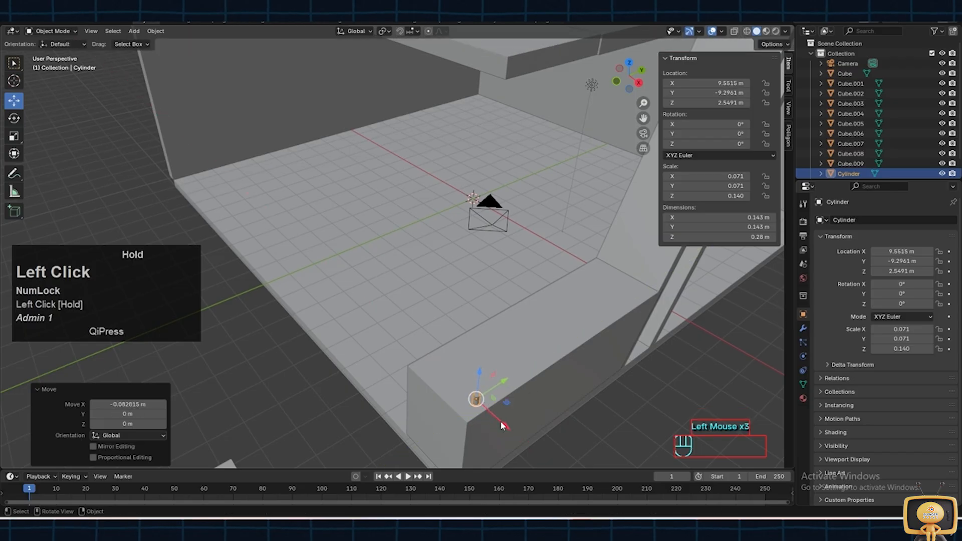
pyautogui.moveTo(481, 372); pyautogui.dragTo(496, 410)
pyautogui.scroll(2, 497, 409)
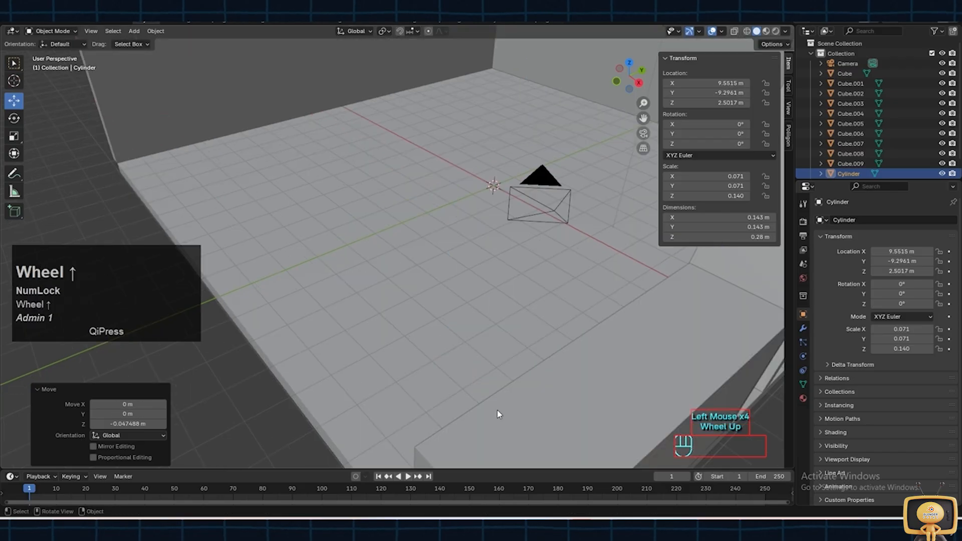
pyautogui.keyDown('shift'); pyautogui.moveTo(497, 410); pyautogui.dragTo(503, 323, button='middle'); pyautogui.keyUp('shift')
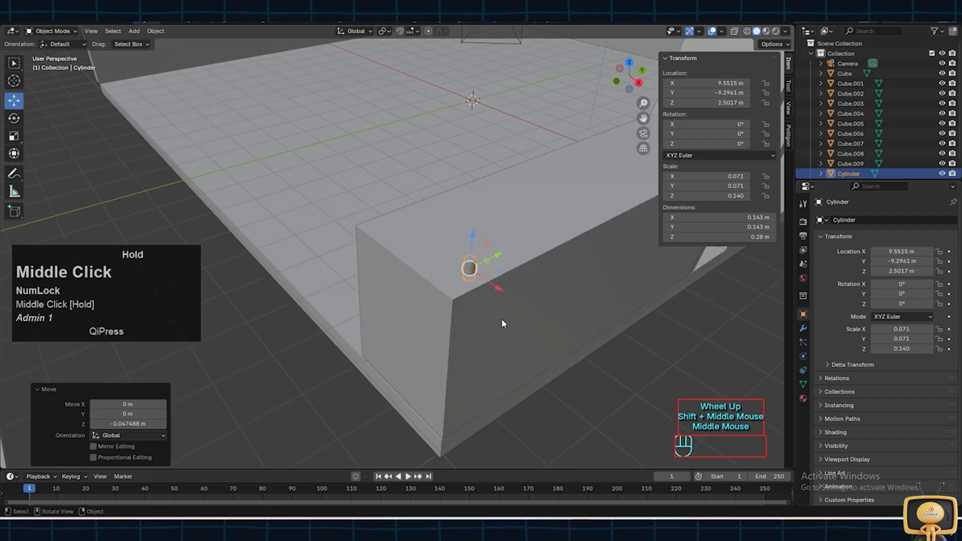
pyautogui.moveTo(469, 235); pyautogui.dragTo(468, 231)
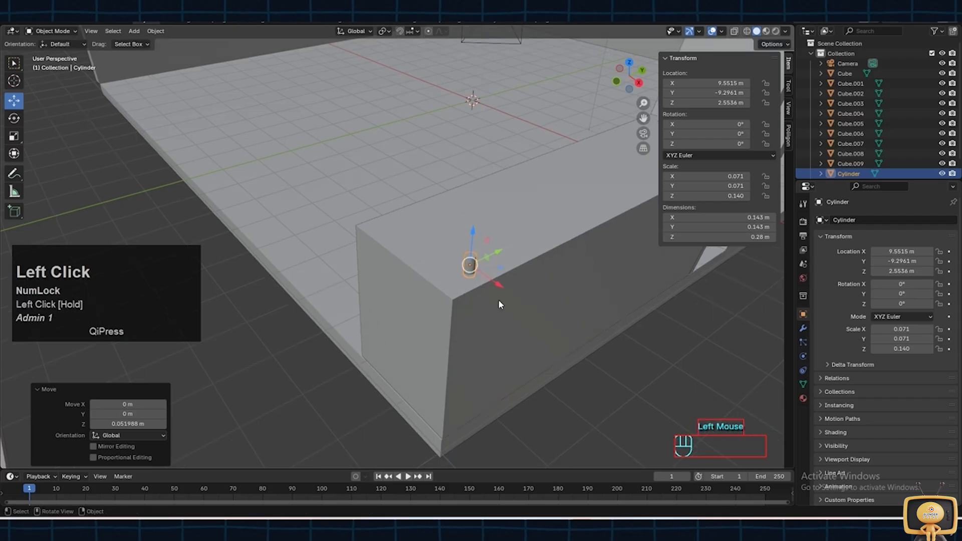
pyautogui.click(578, 403)
pyautogui.moveTo(578, 403); pyautogui.dragTo(586, 398, button='middle')
pyautogui.moveTo(567, 331); pyautogui.dragTo(565, 329, button='middle')
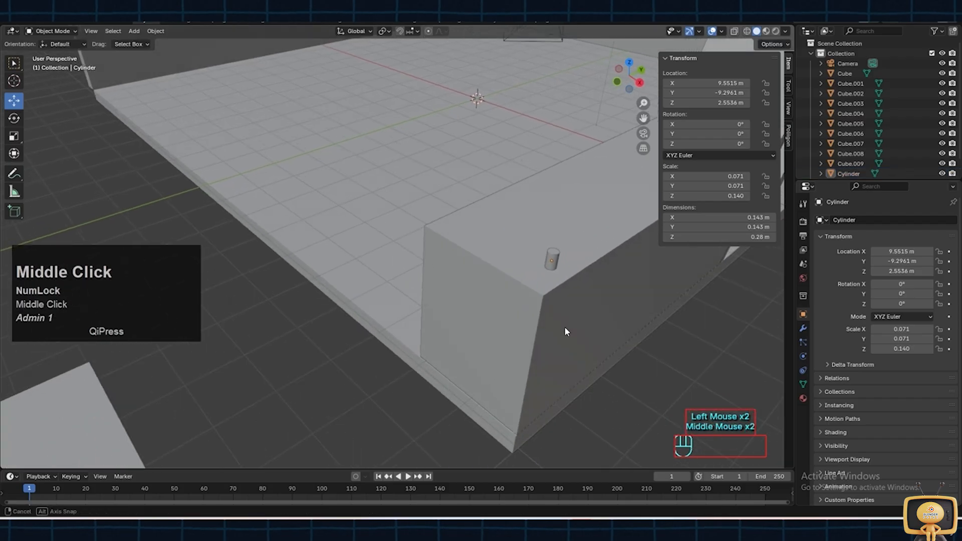
# - Save the file, duplicate the corner cylinder and move the copy about -1.31 m along X to the counter's inner long edge
pyautogui.click(551, 259)
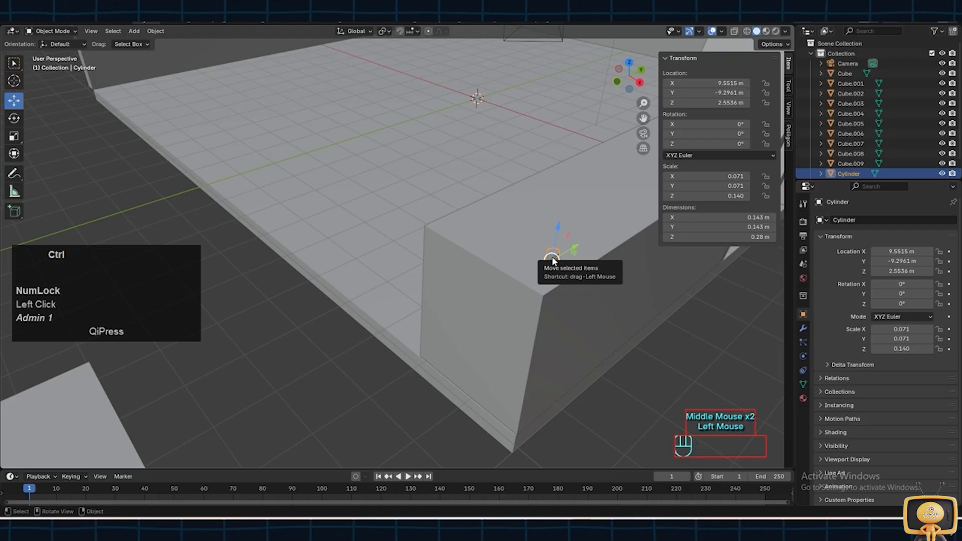
pyautogui.hotkey('ctrl', 's')
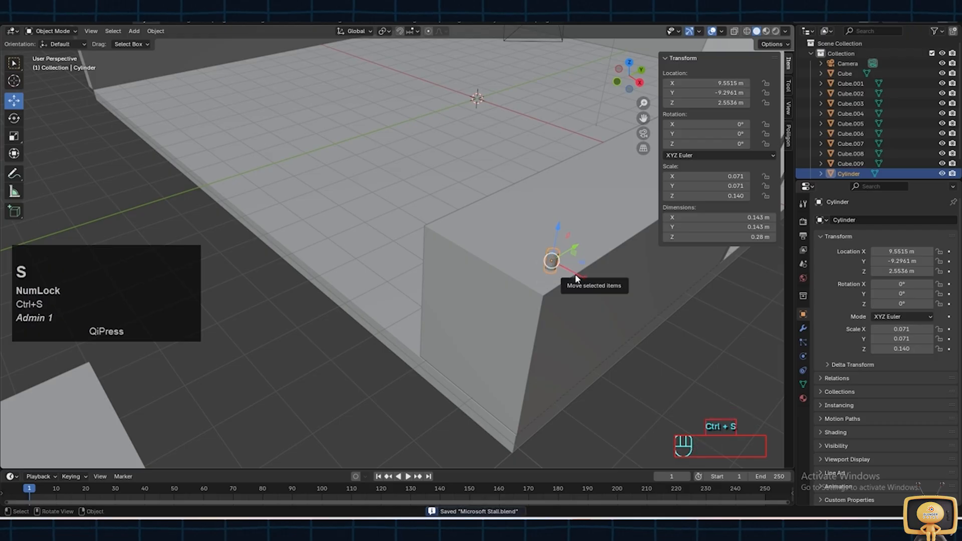
pyautogui.hotkey('shift', 'd')
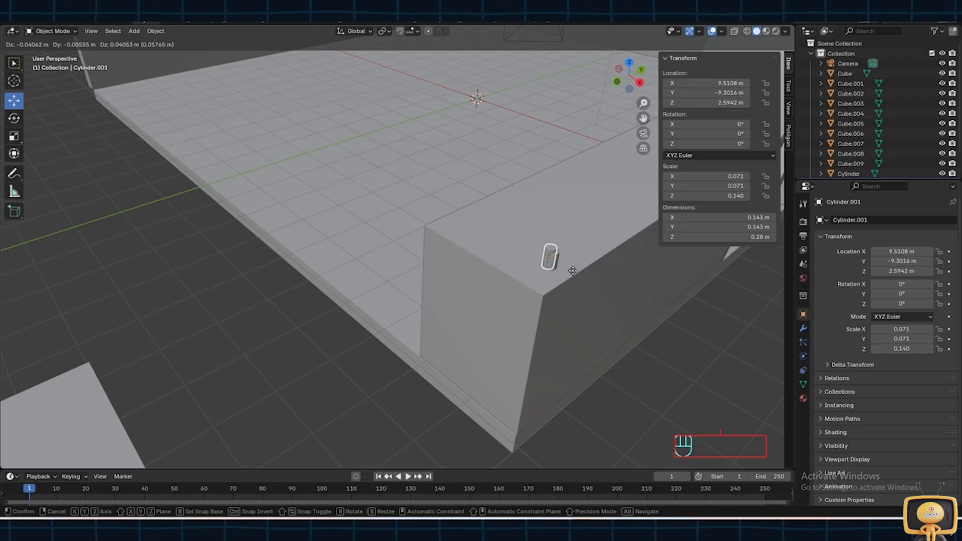
pyautogui.rightClick(572, 271)
pyautogui.moveTo(587, 281); pyautogui.dragTo(502, 247)
pyautogui.moveTo(536, 251); pyautogui.dragTo(524, 257, button='middle')
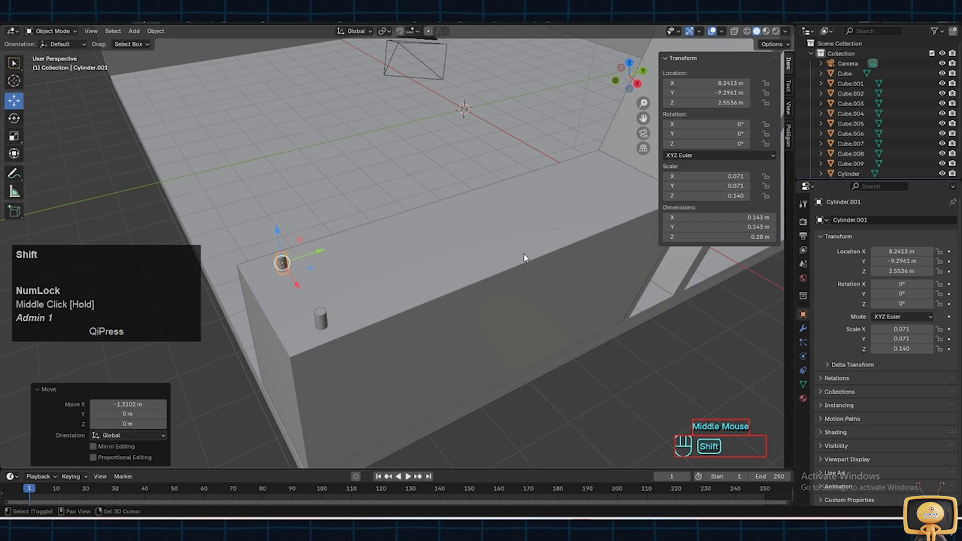
pyautogui.hotkey('shift', 'd')
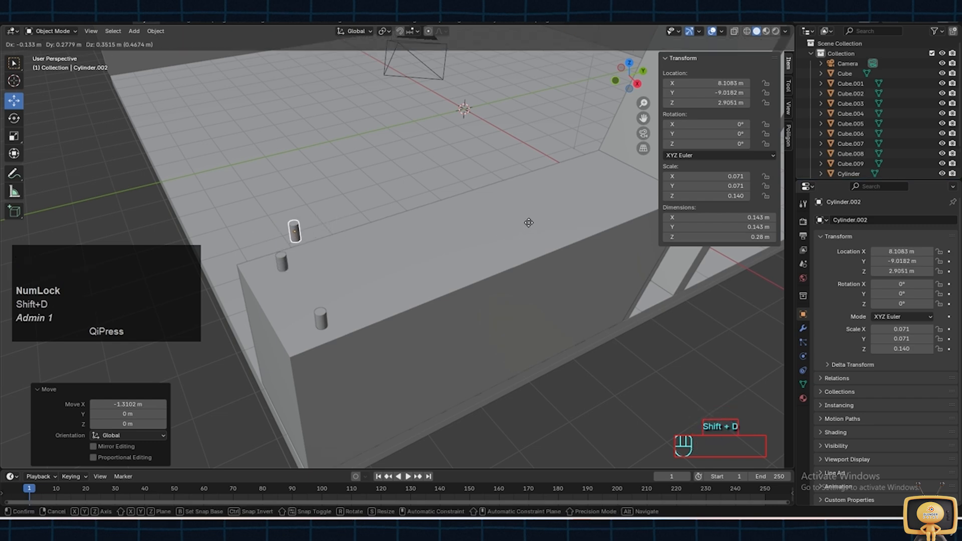
pyautogui.rightClick(328, 241)
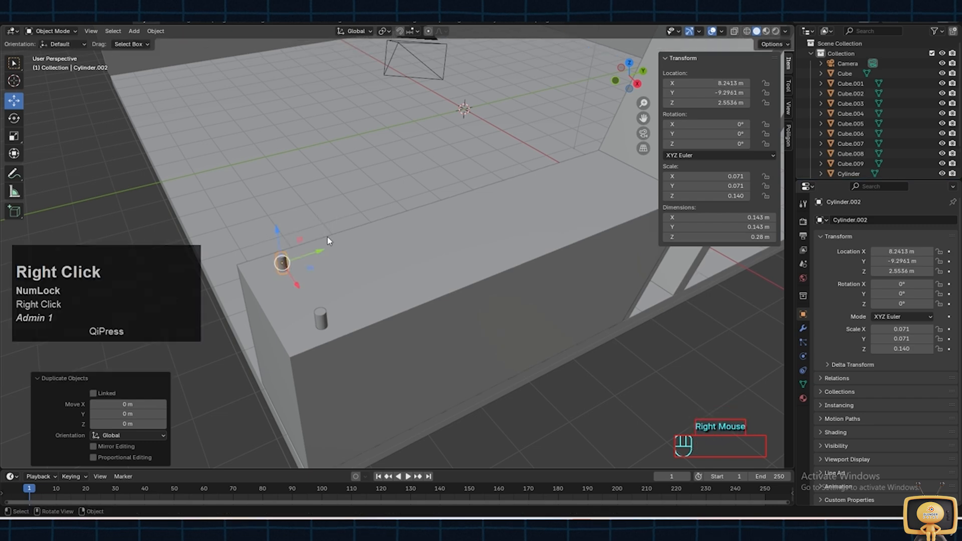
pyautogui.moveTo(326, 257); pyautogui.dragTo(583, 195)
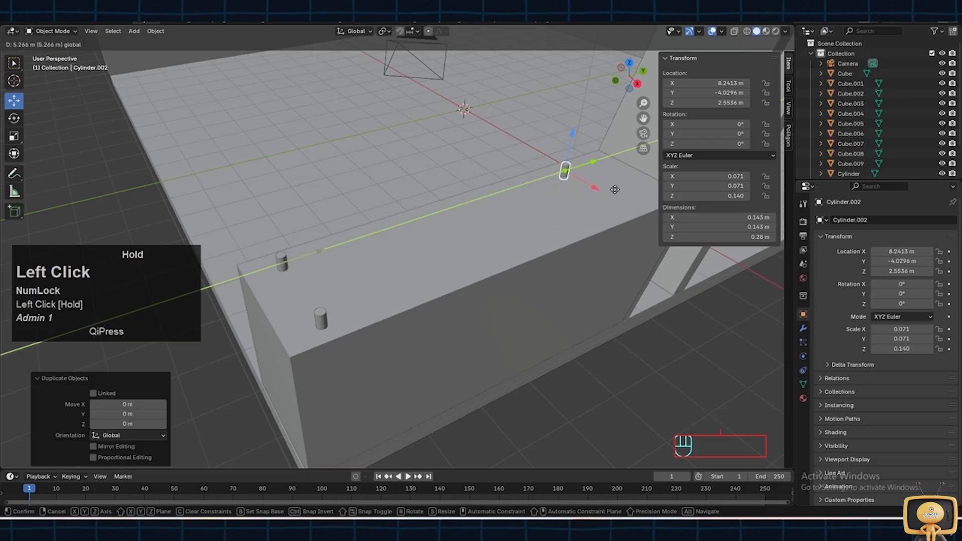
pyautogui.moveTo(614, 189); pyautogui.dragTo(612, 190)
pyautogui.hotkey('ctrl', 'z')
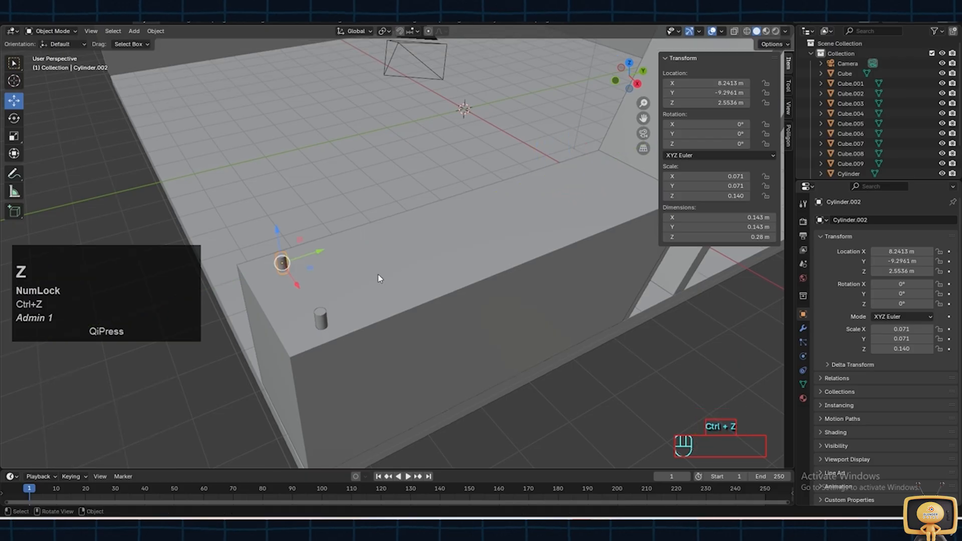
# - Duplicate both cylinders at the counter's outer end, move the copies along Y to about -4.48 m, and deselect them
pyautogui.keyDown('shift'); pyautogui.click(321, 321); pyautogui.keyUp('shift')
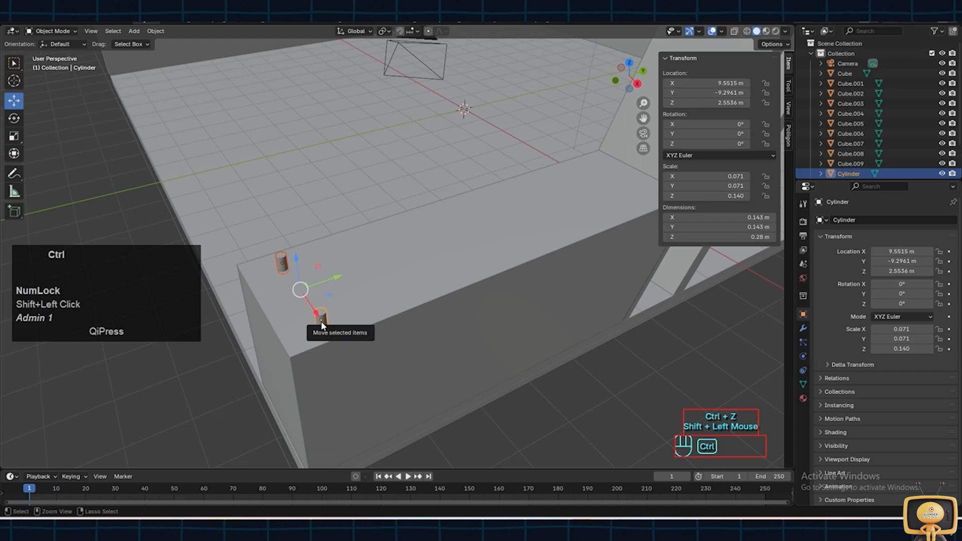
pyautogui.hotkey('ctrl', 'd')
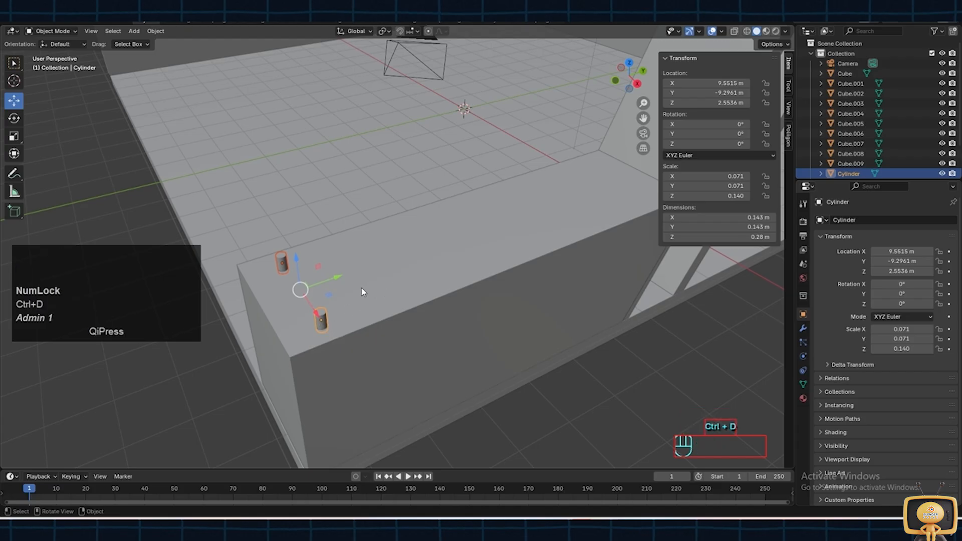
pyautogui.hotkey('shift', 'd')
pyautogui.rightClick(388, 274)
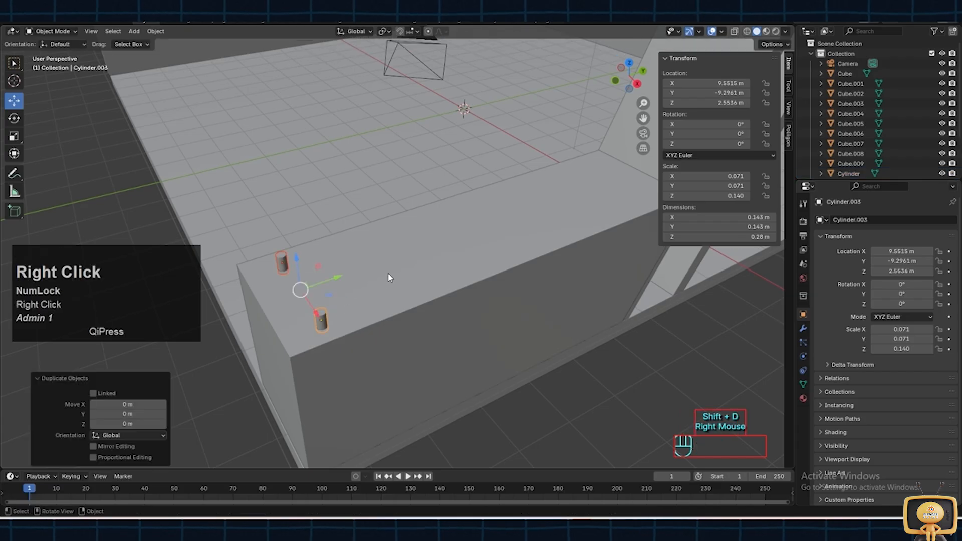
pyautogui.moveTo(336, 278); pyautogui.dragTo(636, 196)
pyautogui.scroll(-2, 629, 261)
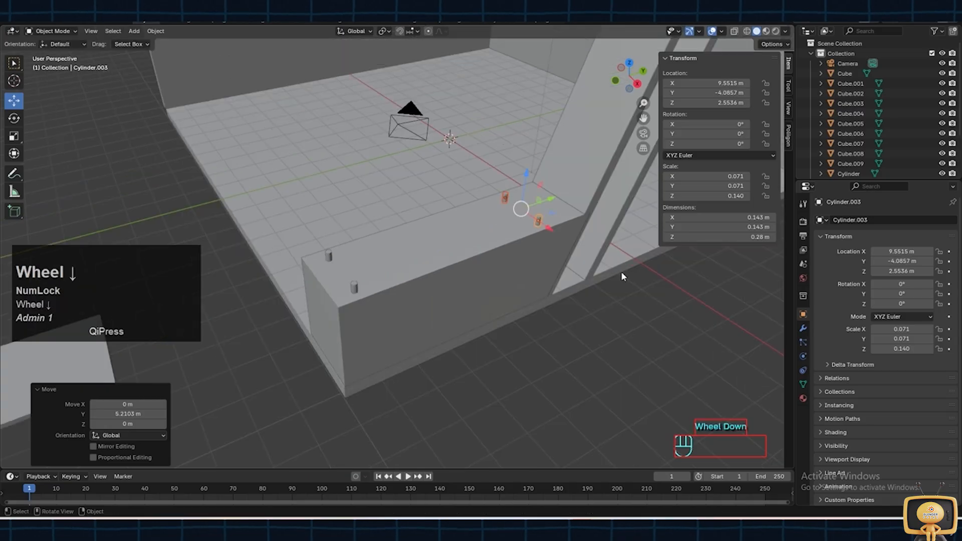
pyautogui.moveTo(621, 272); pyautogui.dragTo(581, 272, button='middle')
pyautogui.moveTo(481, 185); pyautogui.dragTo(463, 190)
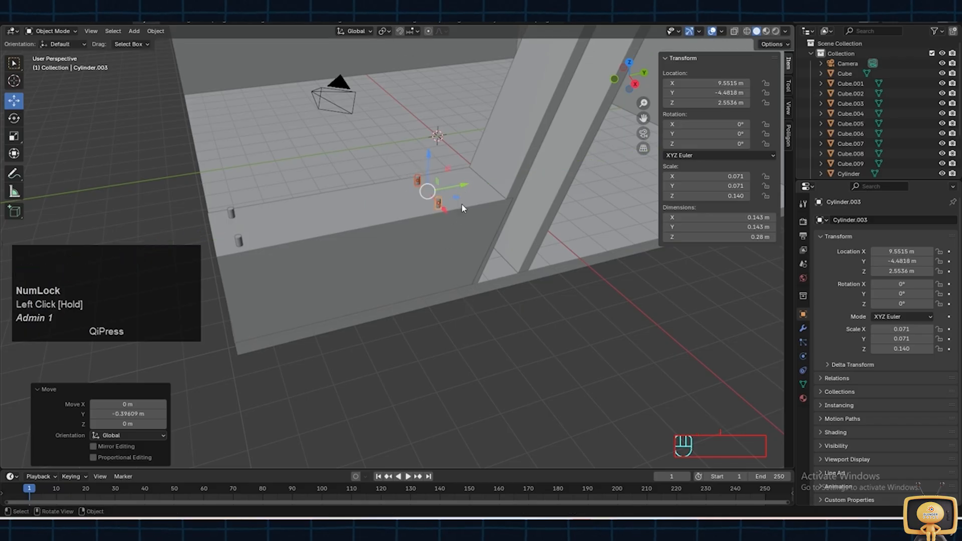
pyautogui.click(160, 275)
pyautogui.scroll(-1, 159, 274)
pyautogui.click(147, 232)
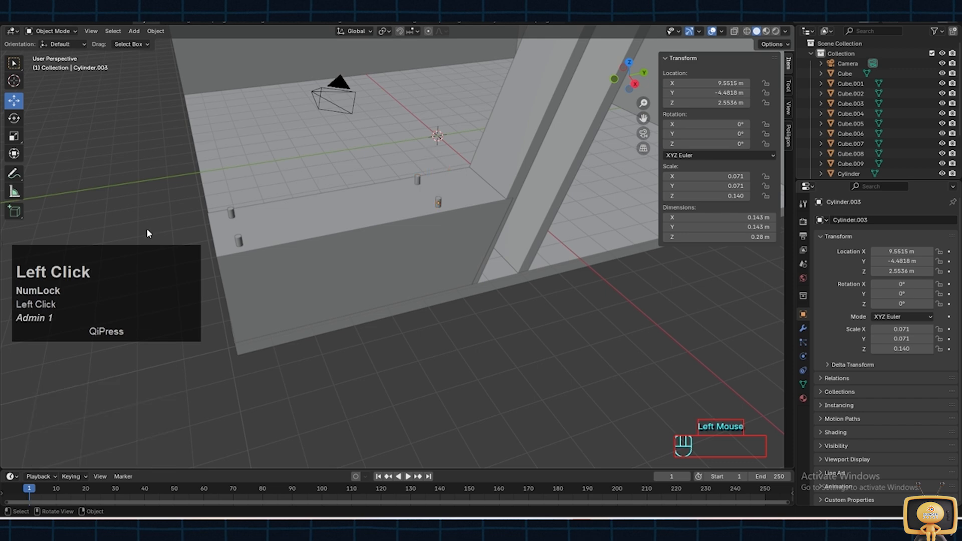
# - Move the thin slab about 10.72 m along Y onto the counter's four cylinders, at about Y -6.56 m, and check its fit
pyautogui.moveTo(146, 231); pyautogui.dragTo(158, 232, button='middle')
pyautogui.scroll(-1, 157, 231)
pyautogui.click(159, 270)
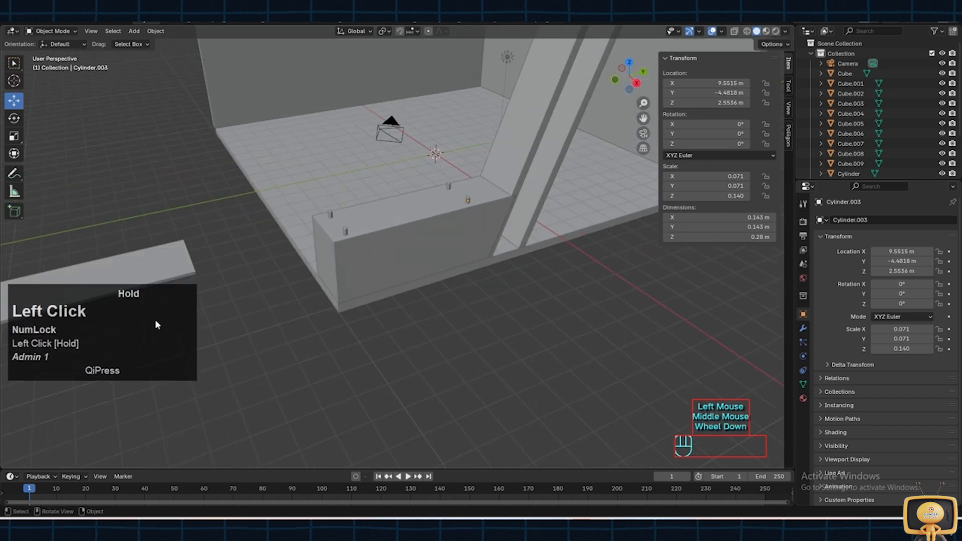
pyautogui.moveTo(122, 278); pyautogui.dragTo(492, 251)
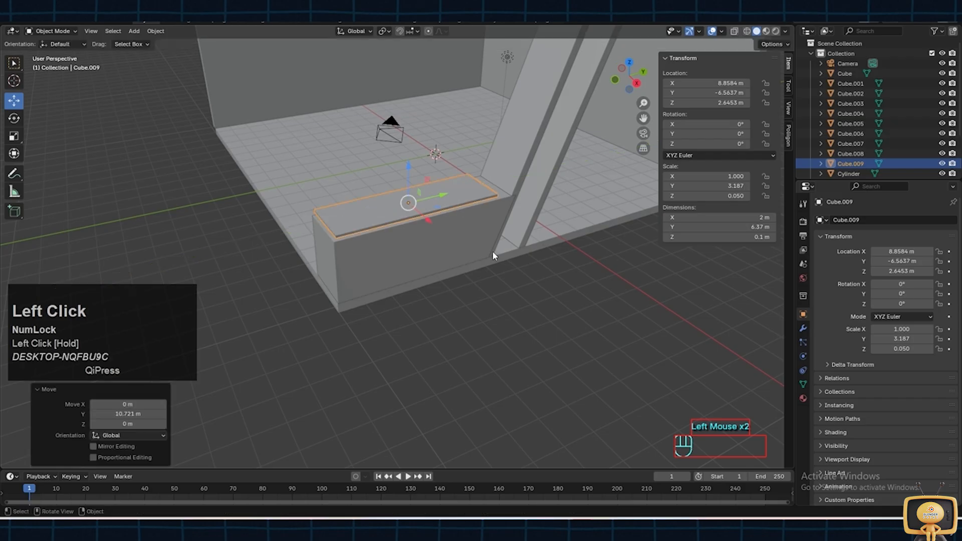
pyautogui.scroll(3, 448, 226)
pyautogui.moveTo(447, 226); pyautogui.dragTo(430, 216, button='middle')
pyautogui.scroll(2, 429, 216)
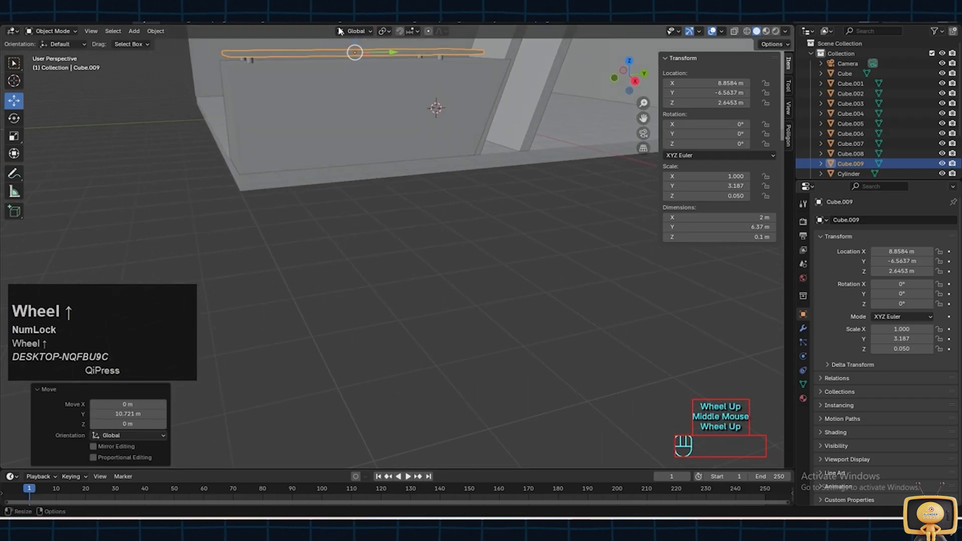
pyautogui.keyDown('shift'); pyautogui.moveTo(375, 61); pyautogui.dragTo(409, 160, button='middle'); pyautogui.keyUp('shift')
pyautogui.click(210, 272)
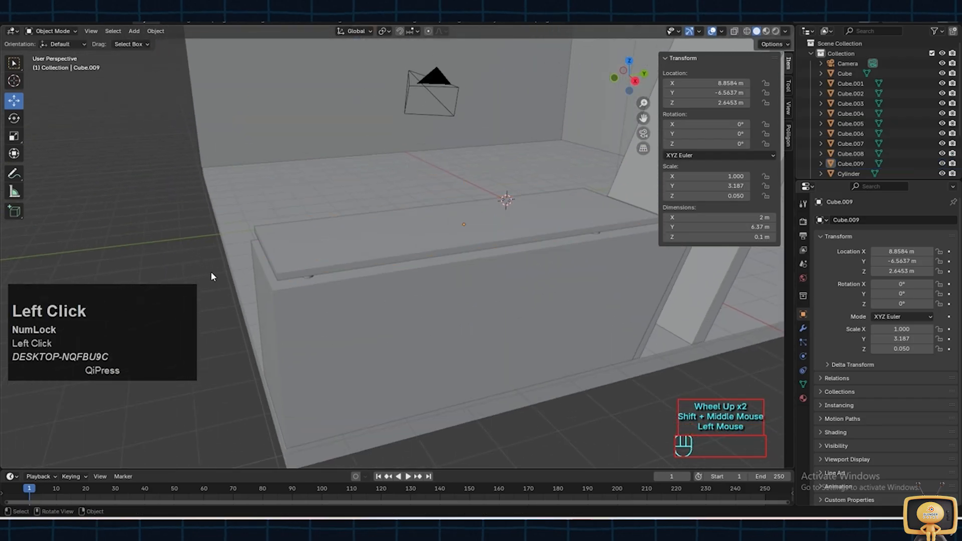
pyautogui.moveTo(210, 271); pyautogui.dragTo(232, 289, button='middle')
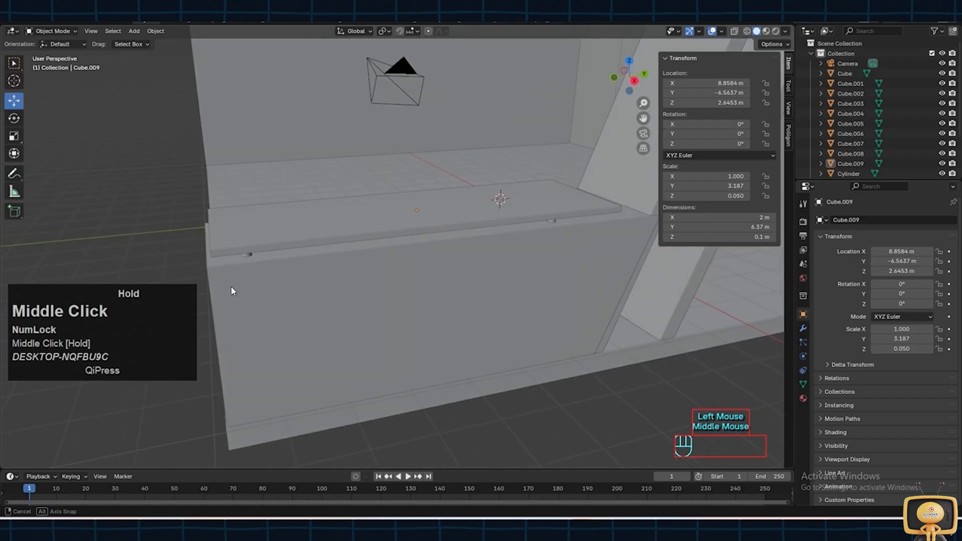
pyautogui.scroll(-3, 264, 275)
# - Select the counter-top slab, save the file, and switch to the Shading workspace with rendered viewport display
pyautogui.click(375, 239)
pyautogui.hotkey('ctrl', 's')
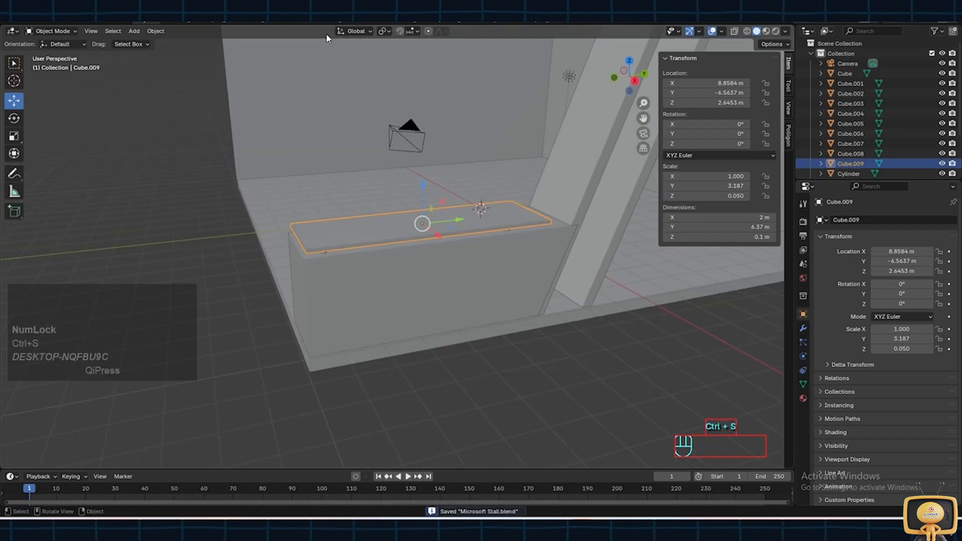
pyautogui.click(328, 20)
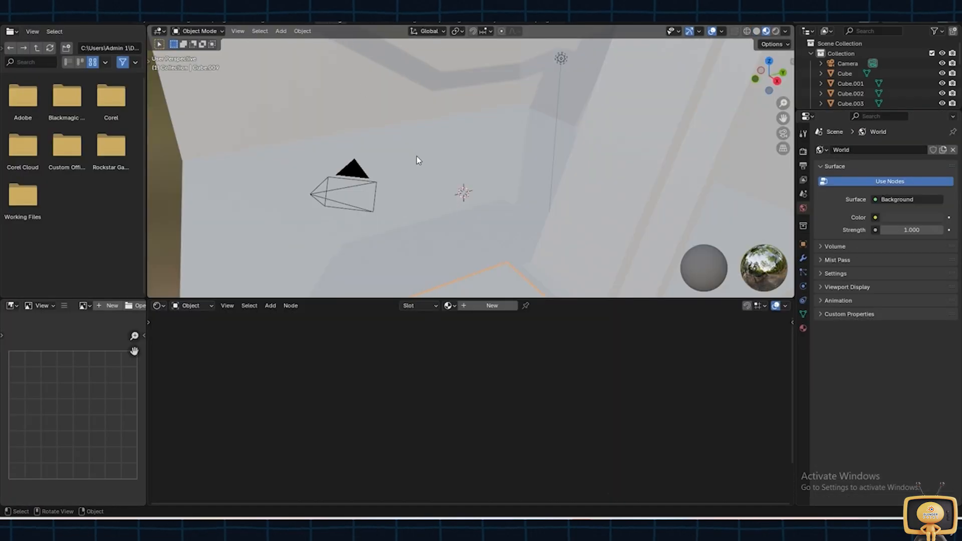
pyautogui.scroll(-2, 488, 145)
pyautogui.moveTo(488, 142); pyautogui.dragTo(472, 142, button='middle')
pyautogui.click(776, 32)
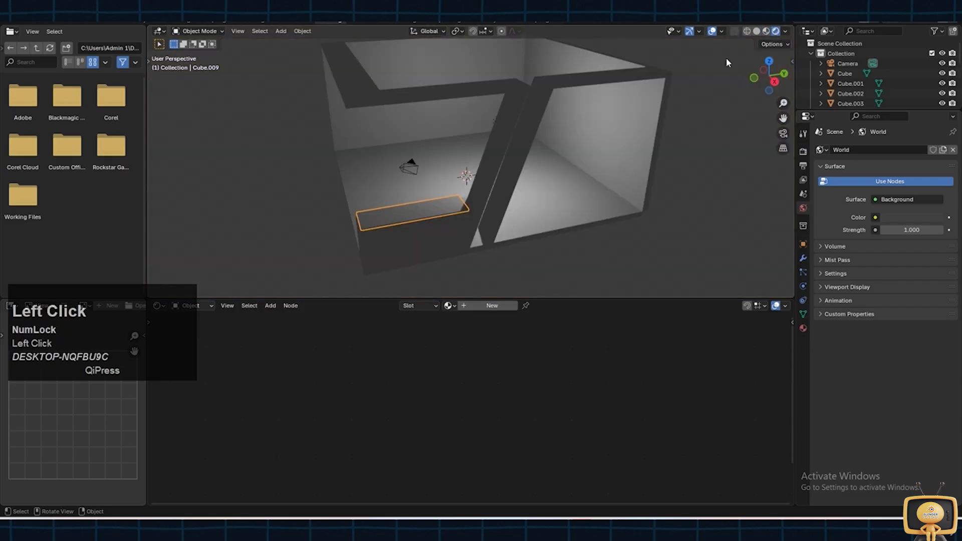
pyautogui.scroll(4, 399, 212)
pyautogui.moveTo(406, 209)
pyautogui.keyDown('shift'); pyautogui.mouseDown(button='middle')
pyautogui.moveTo(430, 158)
pyautogui.moveTo(421, 146)
pyautogui.moveTo(606, 244)
pyautogui.mouseUp(button='middle'); pyautogui.keyUp('shift')
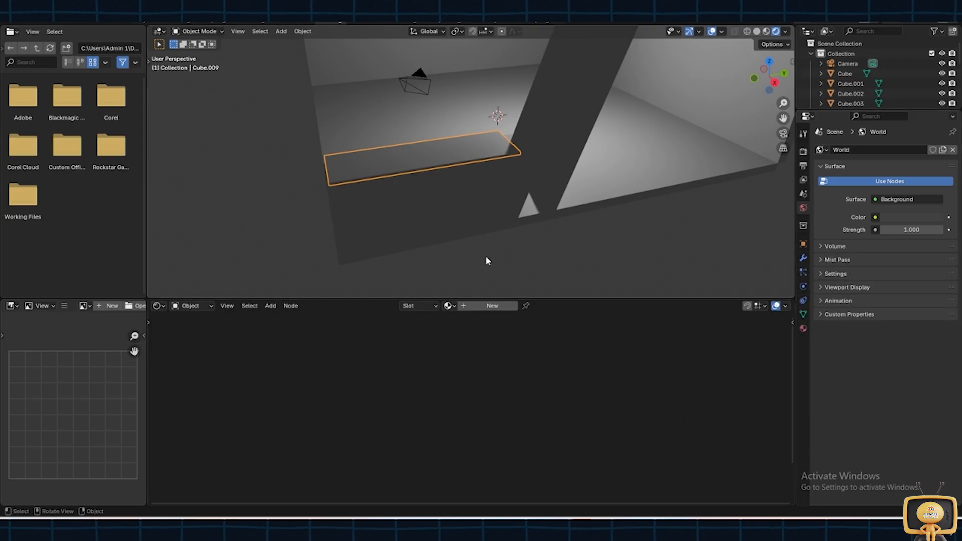
# - Create a new material for the counter-top slab and name it Glass Table
pyautogui.click(802, 328)
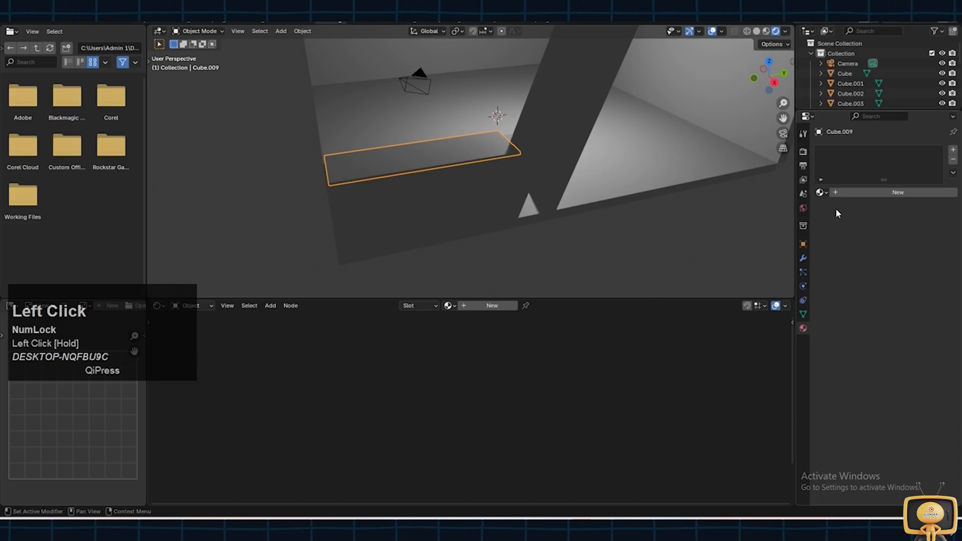
pyautogui.click(858, 192)
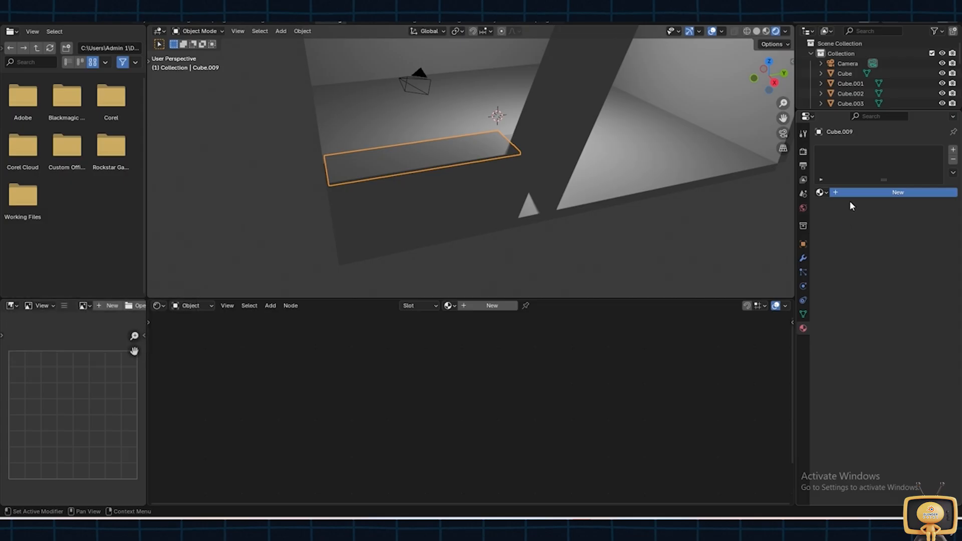
pyautogui.click(884, 192)
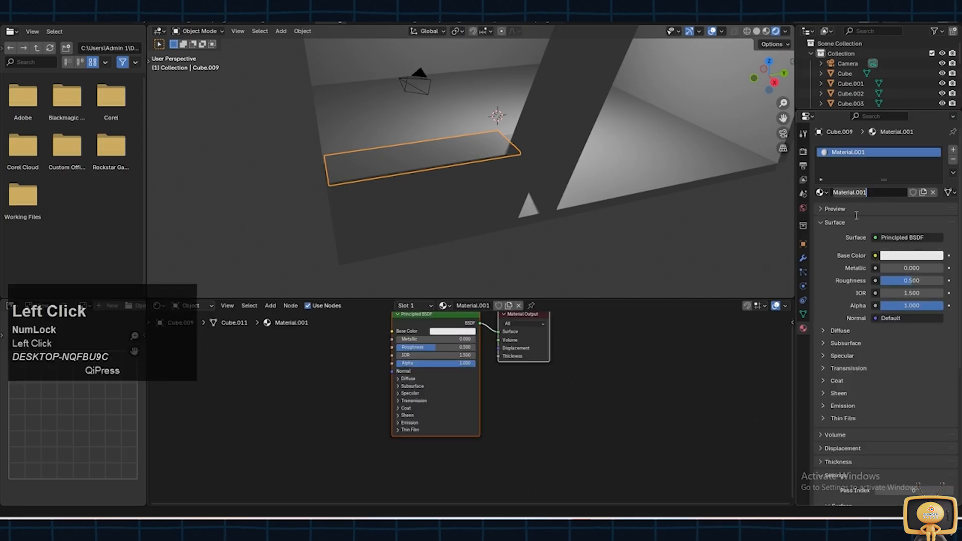
pyautogui.middleClick(556, 413)
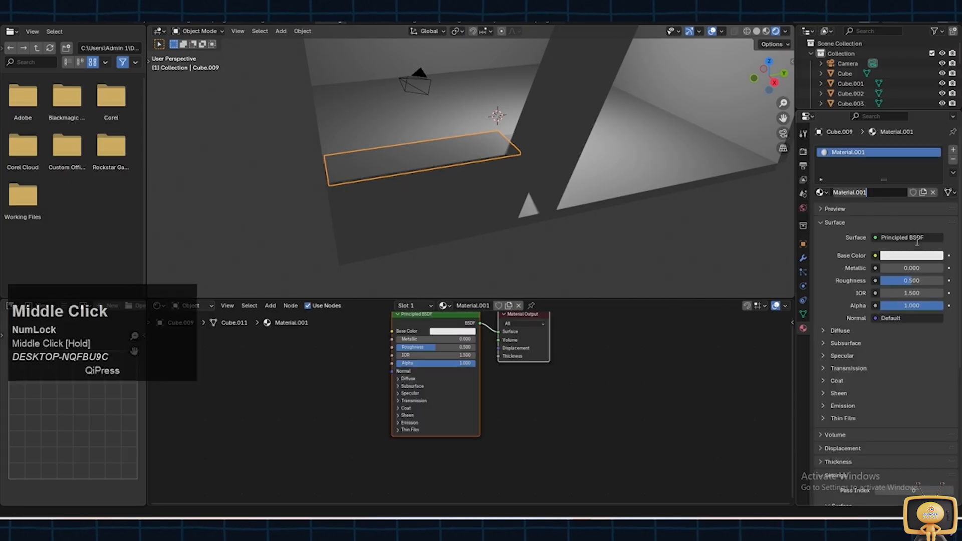
pyautogui.doubleClick(840, 153)
pyautogui.write('Glass T')
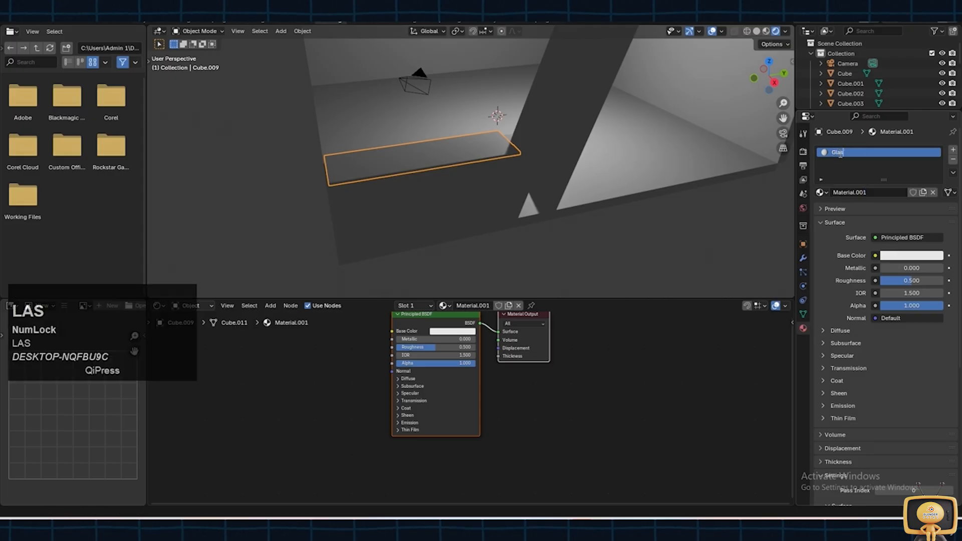
pyautogui.write('able')
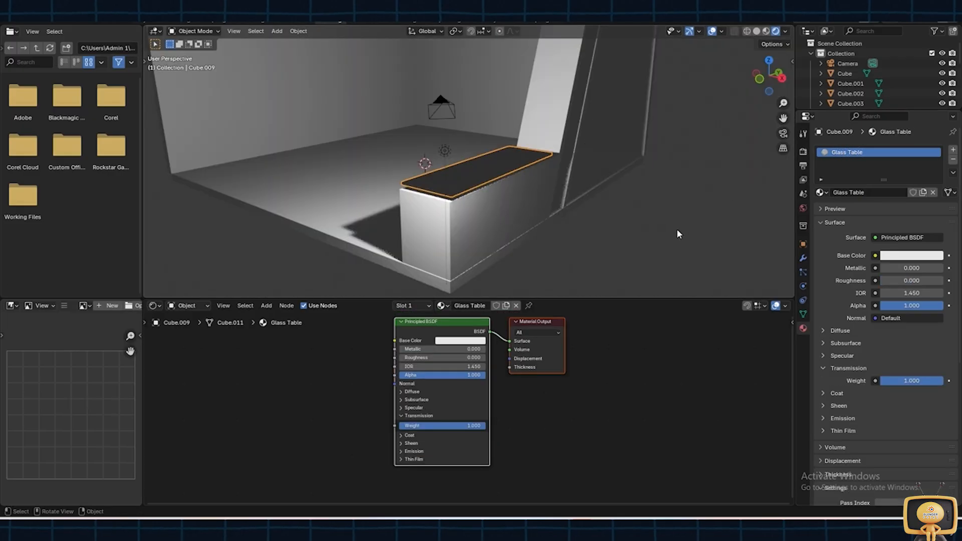
# - Change the Glass Table material's surface shader to Glass BSDF and save the file
pyautogui.click(883, 237)
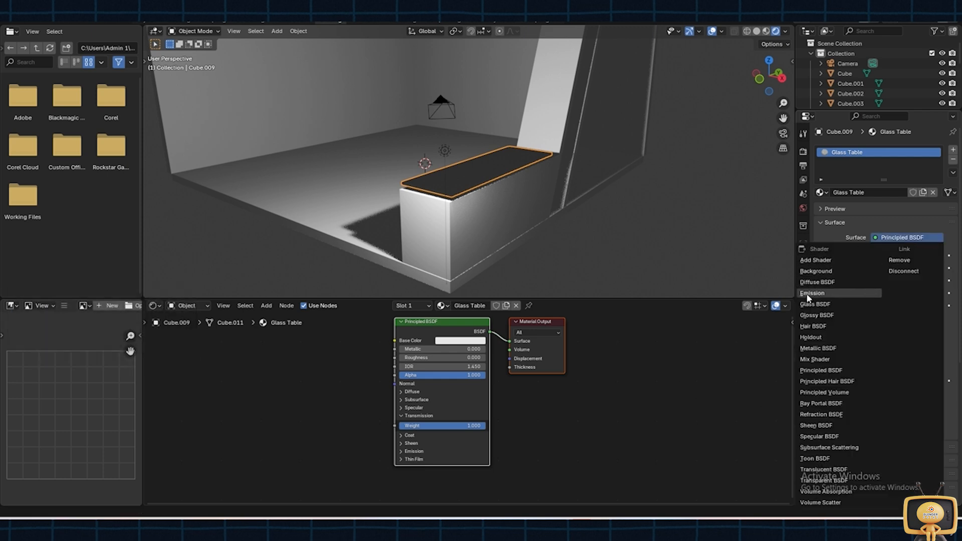
pyautogui.click(813, 304)
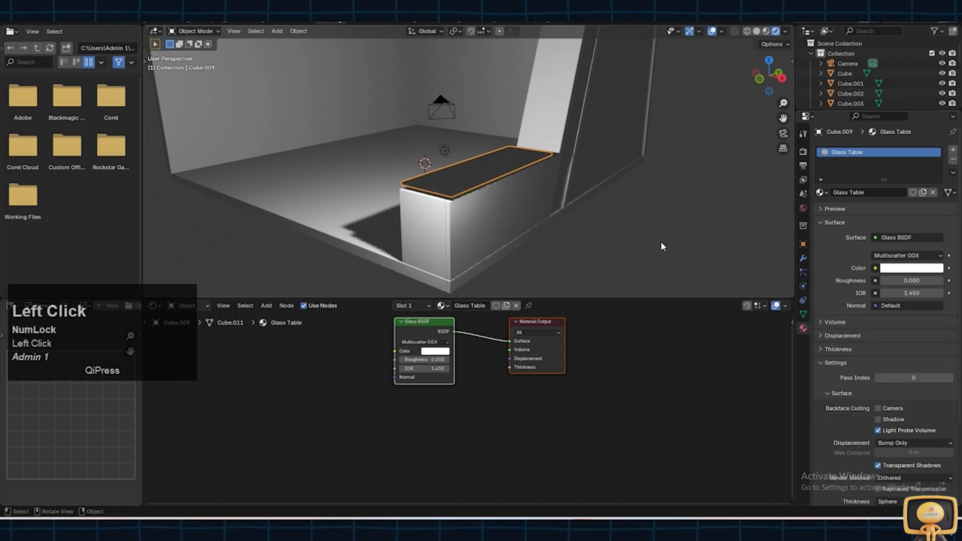
pyautogui.moveTo(660, 241); pyautogui.dragTo(664, 242, button='middle')
pyautogui.hotkey('ctrl', 's')
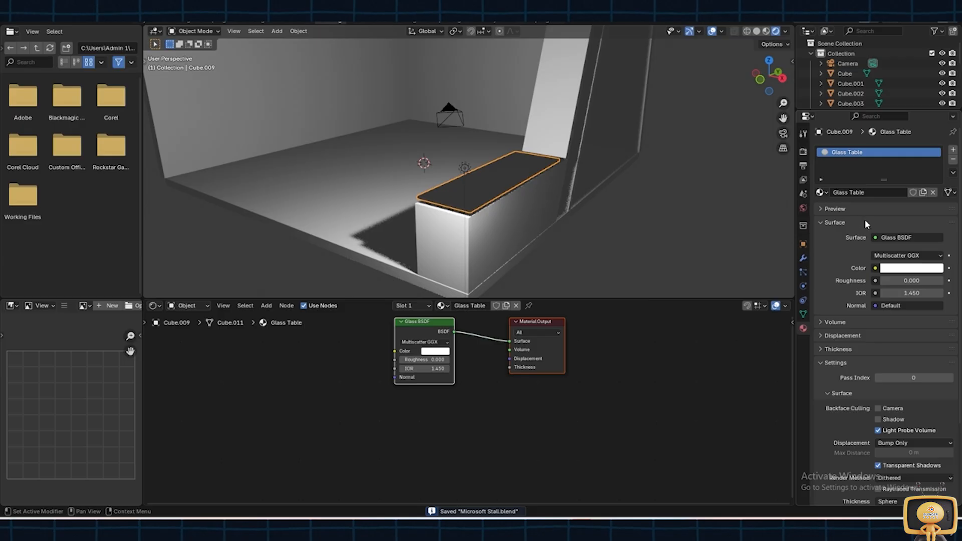
# - Set the scene's render engine to Cycles
pyautogui.click(803, 152)
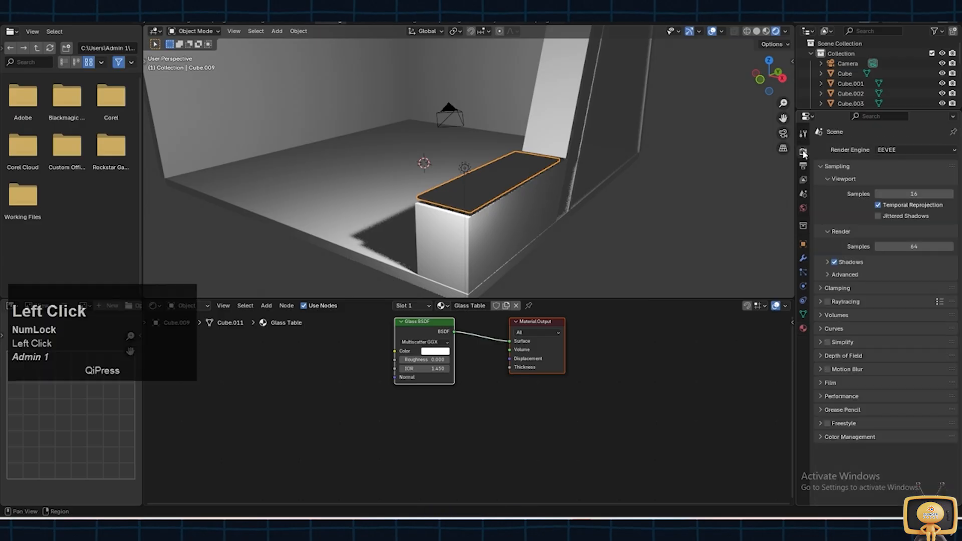
pyautogui.click(888, 149)
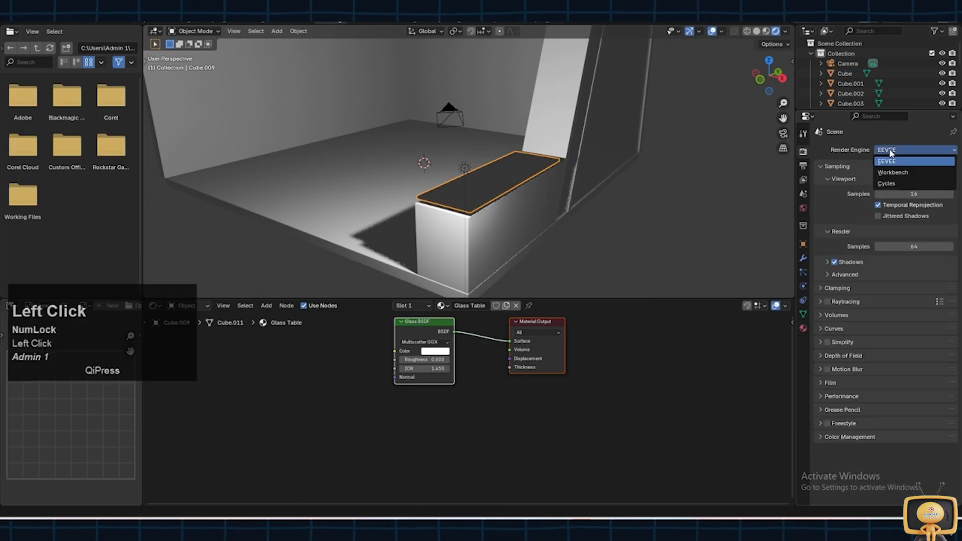
pyautogui.click(887, 183)
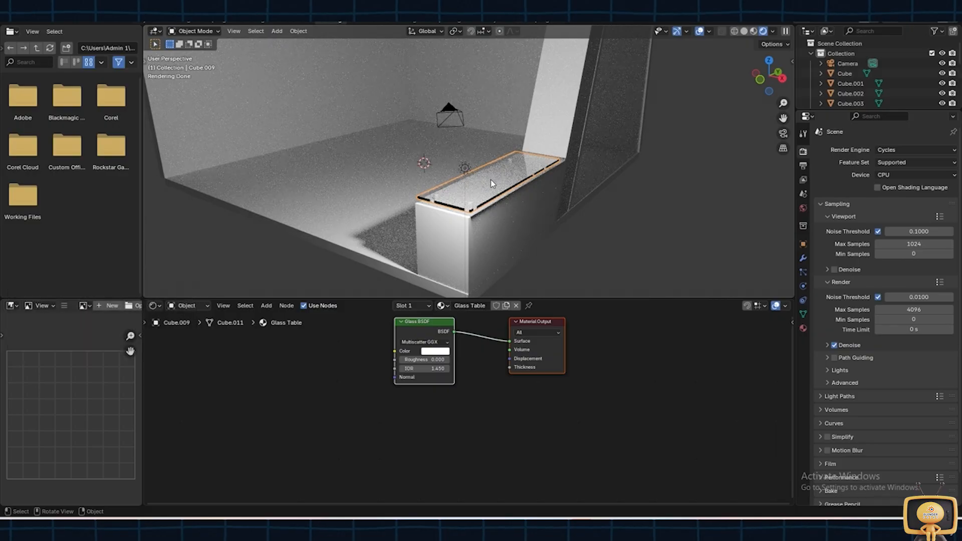
# - Set the Cycles render device to GPU Compute
pyautogui.moveTo(491, 183)
pyautogui.mouseDown(button='middle')
pyautogui.moveTo(506, 191)
pyautogui.moveTo(507, 182)
pyautogui.mouseUp(button='middle')
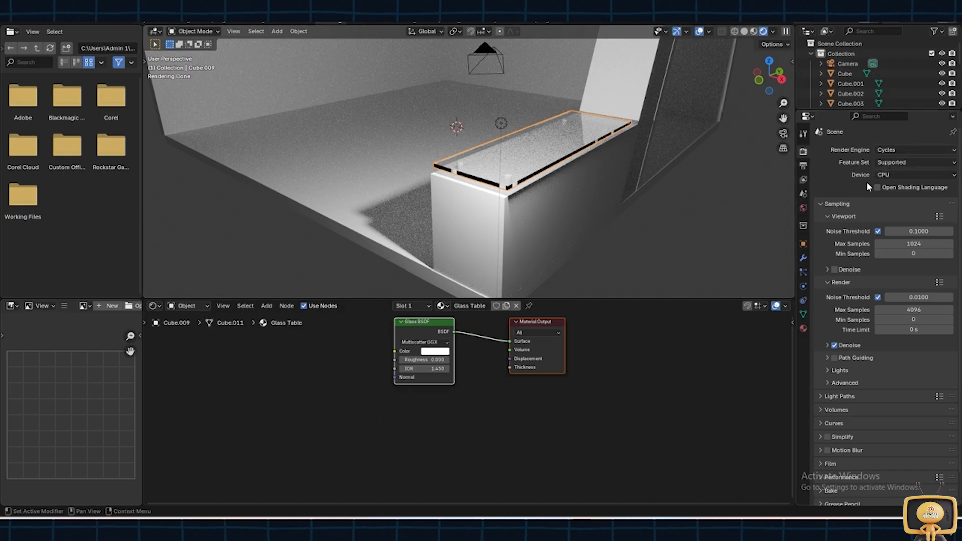
pyautogui.click(894, 175)
pyautogui.click(891, 196)
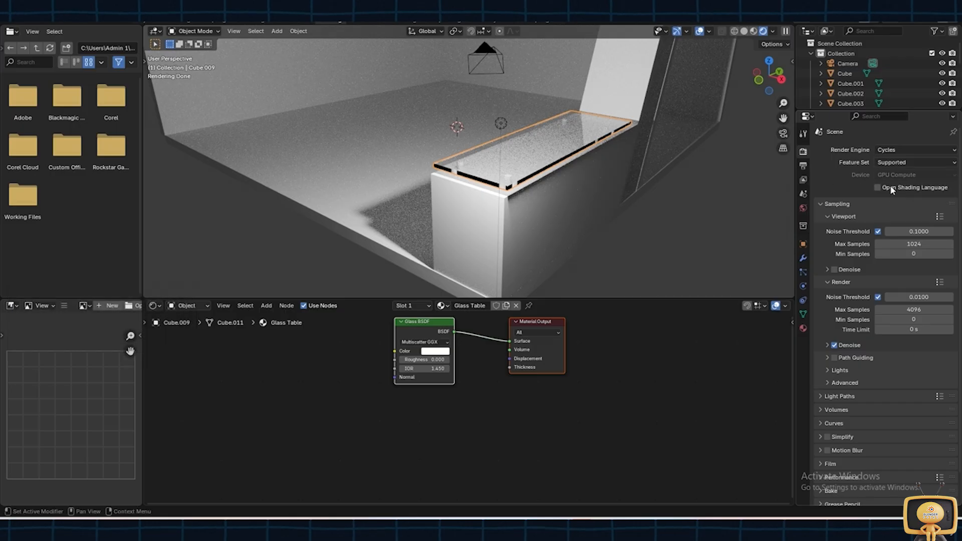
# - Examine the glass counter top and its supporting cylinders in the rendered view from several angles and distances
pyautogui.scroll(5, 514, 177)
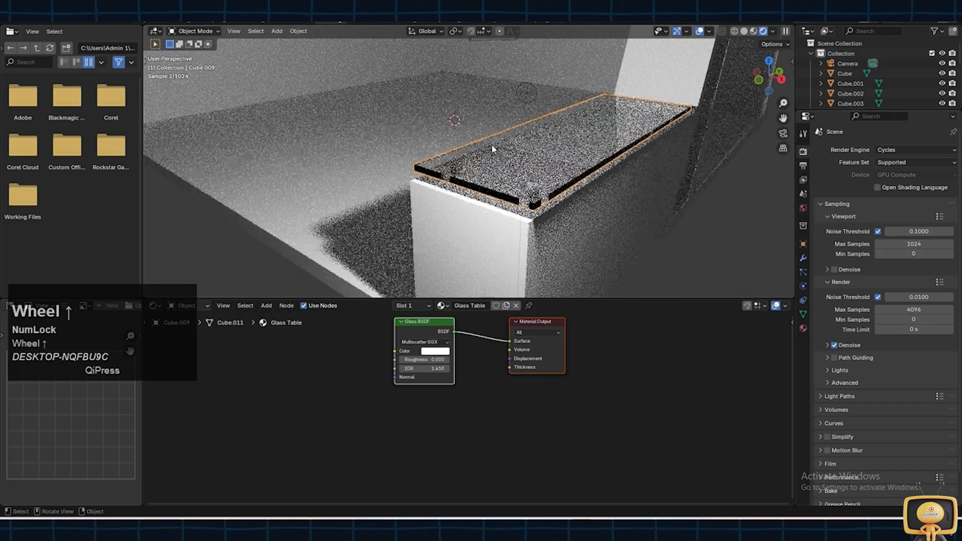
pyautogui.scroll(-5, 557, 167)
pyautogui.moveTo(557, 167); pyautogui.dragTo(618, 174, button='middle')
pyautogui.moveTo(756, 194)
pyautogui.mouseDown(button='middle')
pyautogui.moveTo(738, 193)
pyautogui.moveTo(745, 197)
pyautogui.mouseUp(button='middle')
pyautogui.click(891, 161)
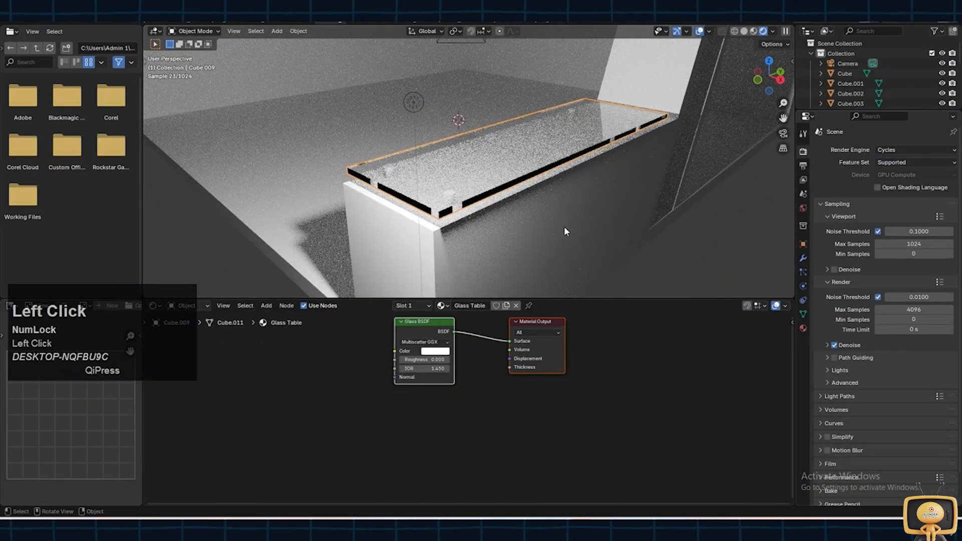
pyautogui.scroll(-5, 563, 206)
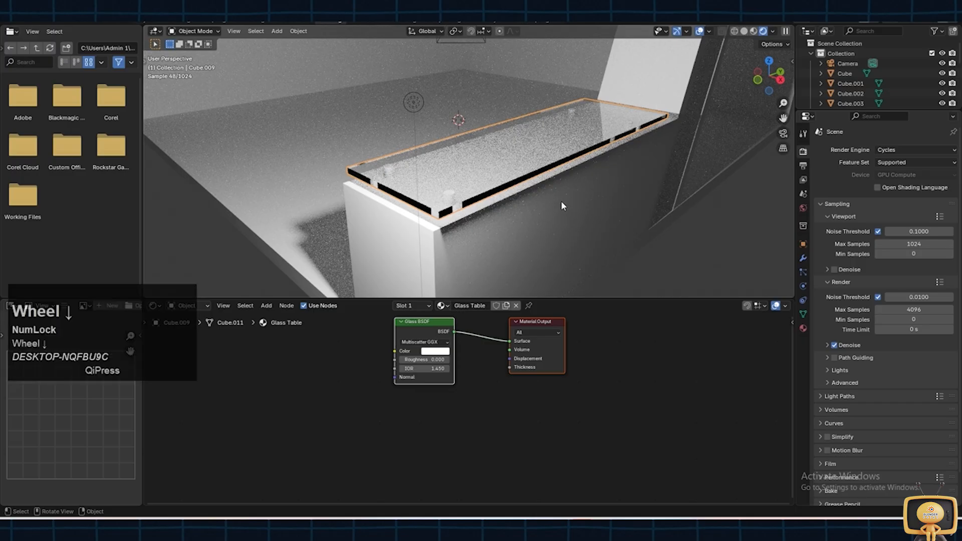
pyautogui.moveTo(569, 205); pyautogui.dragTo(523, 182, button='middle')
pyautogui.scroll(5, 522, 181)
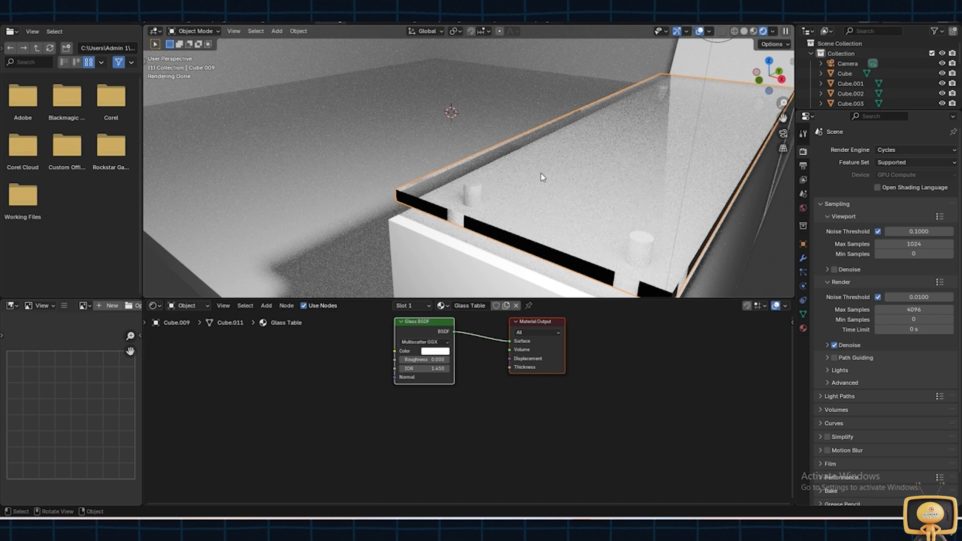
pyautogui.scroll(-3, 540, 173)
pyautogui.moveTo(540, 173); pyautogui.dragTo(631, 244, button='middle')
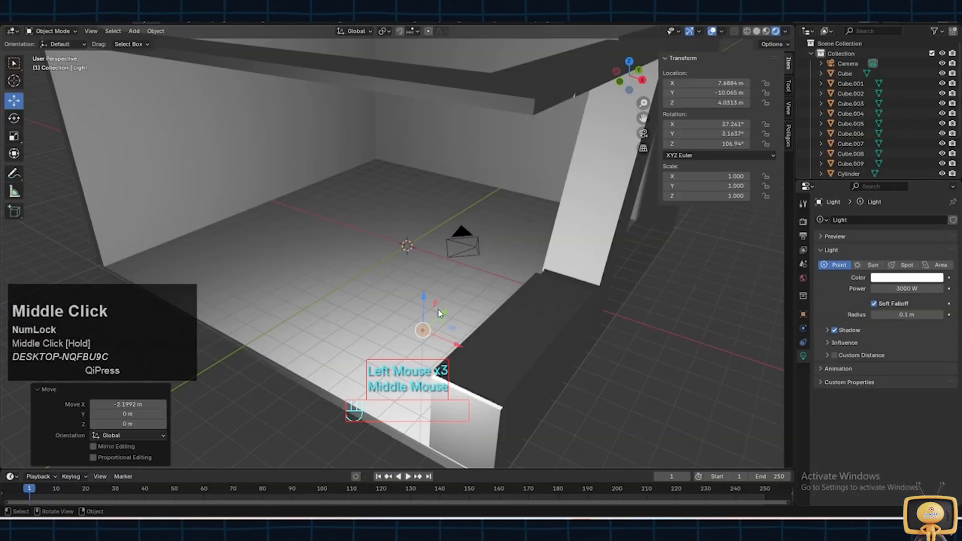
# - Move the point light above the stall floor to about X 6.98 m, Y -6.76 m, Z 5.47 m
pyautogui.moveTo(526, 275); pyautogui.dragTo(495, 224)
pyautogui.moveTo(532, 249); pyautogui.dragTo(468, 214, button='middle')
pyautogui.moveTo(442, 194); pyautogui.dragTo(435, 245)
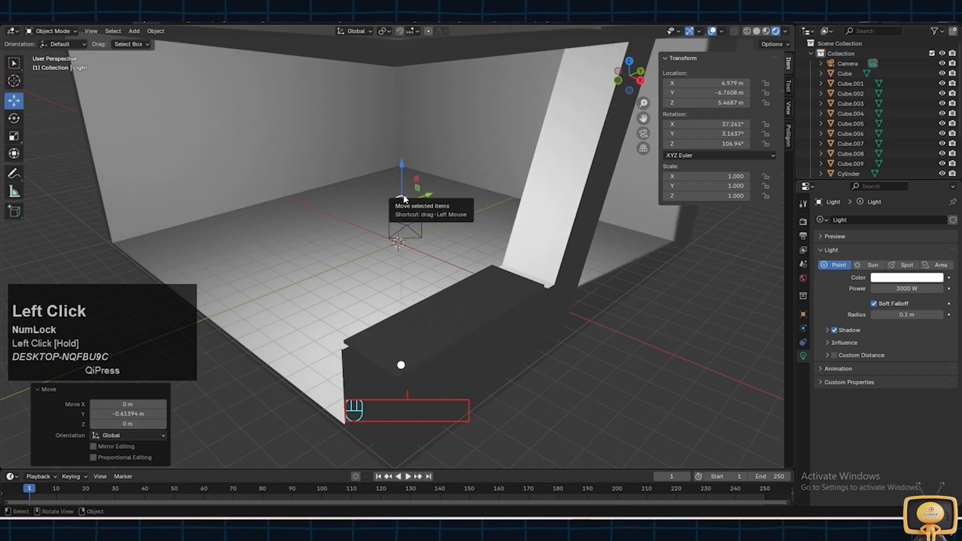
pyautogui.click(153, 20)
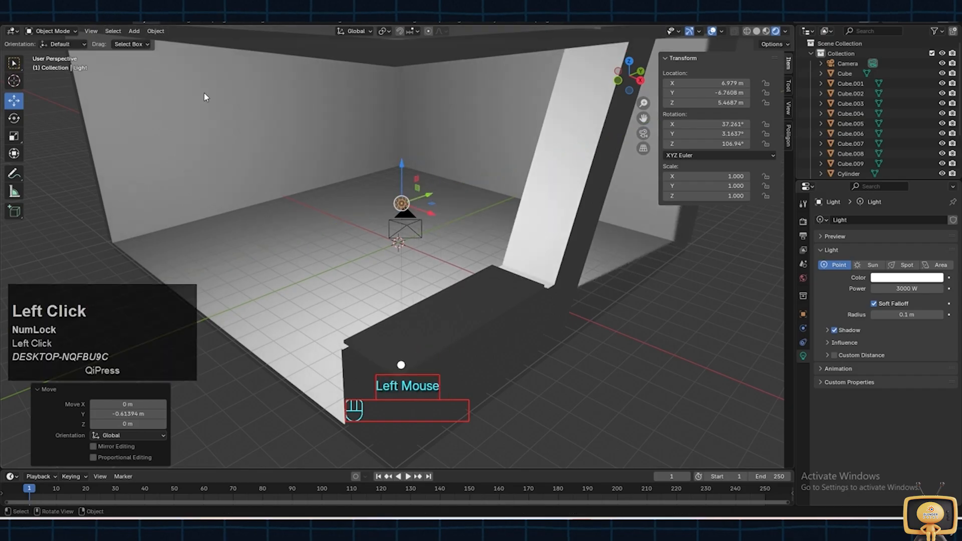
pyautogui.moveTo(360, 214); pyautogui.dragTo(421, 209, button='middle')
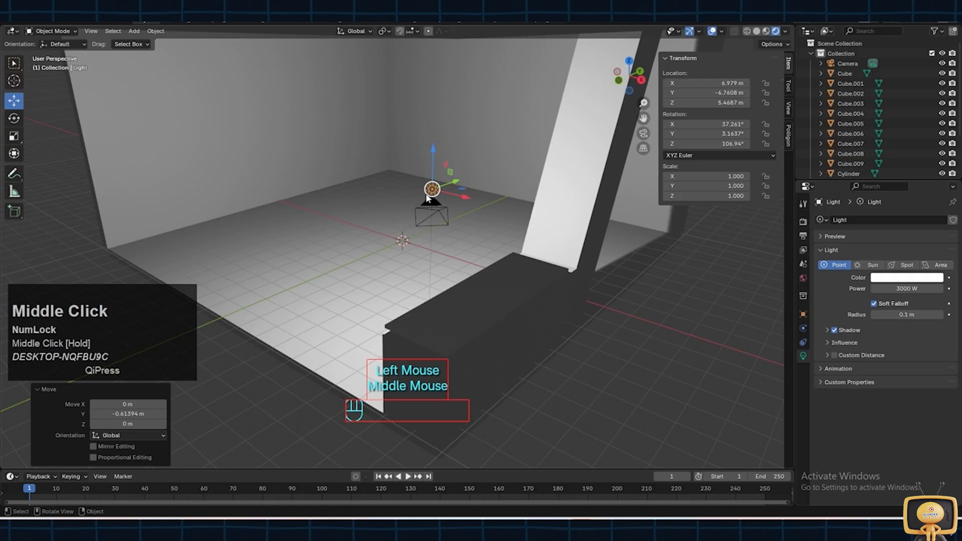
# - Set the point light's power to 3000 W
pyautogui.click(803, 356)
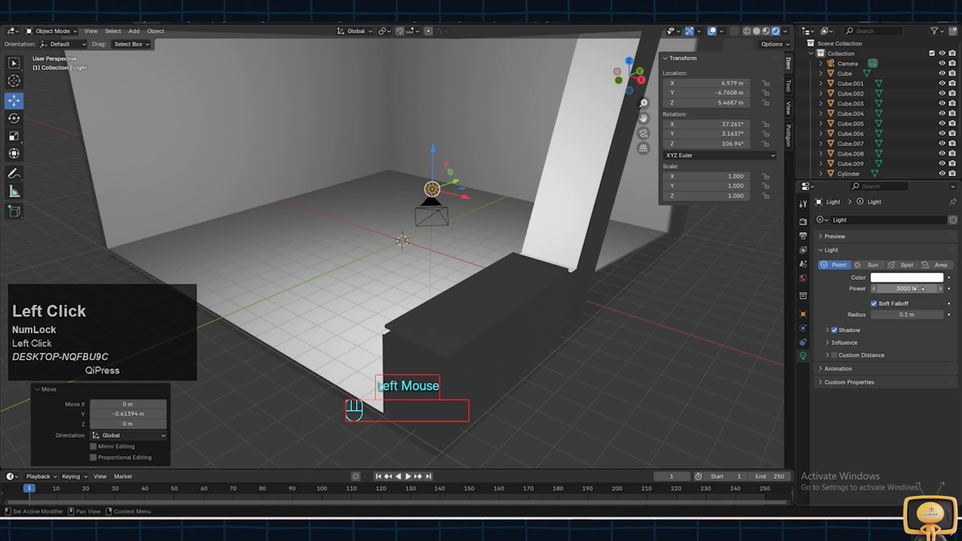
pyautogui.doubleClick(907, 289)
pyautogui.write('3')
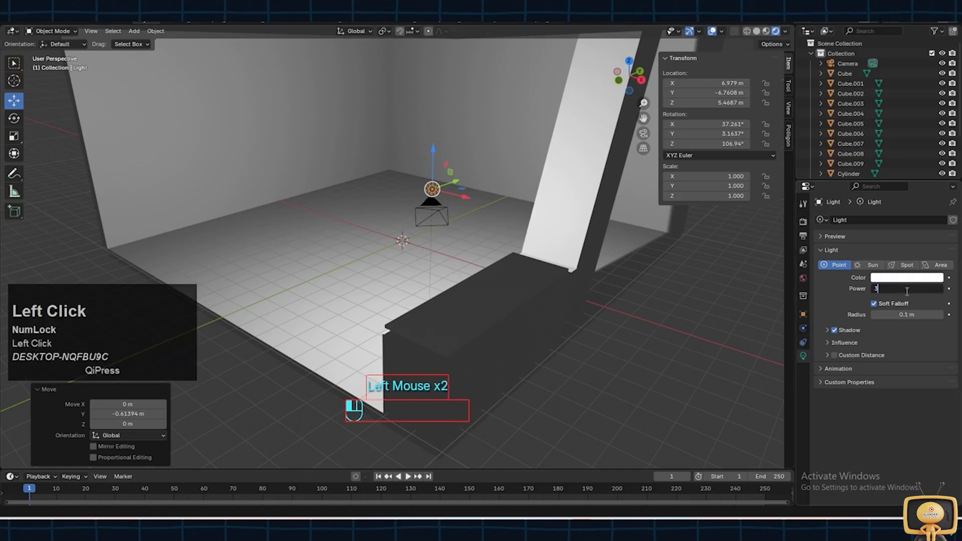
pyautogui.write('000')
pyautogui.press('Return')
pyautogui.scroll(-3, 679, 26)
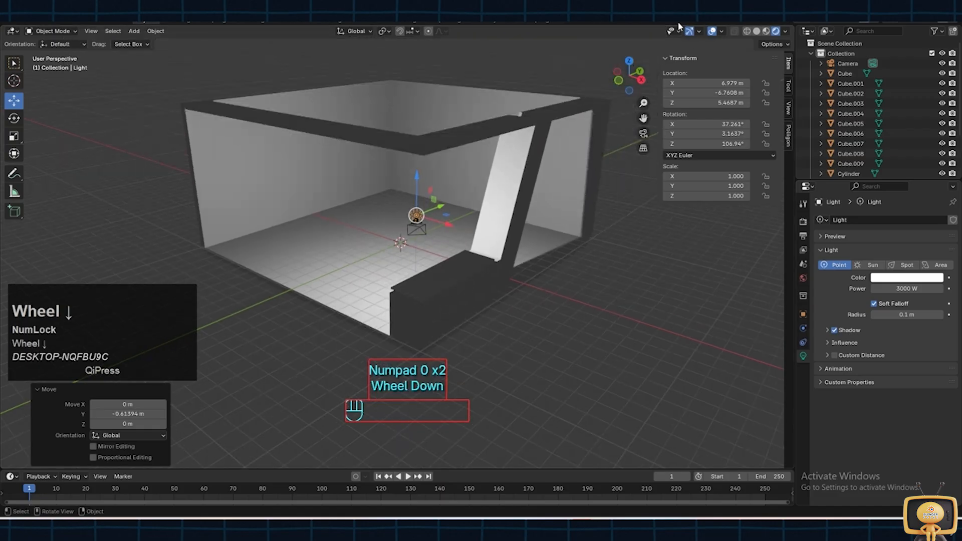
# - Switch the viewport to solid shading and view the counter and the whole stall
pyautogui.click(756, 31)
pyautogui.moveTo(429, 204); pyautogui.dragTo(471, 198, button='middle')
pyautogui.scroll(4, 470, 198)
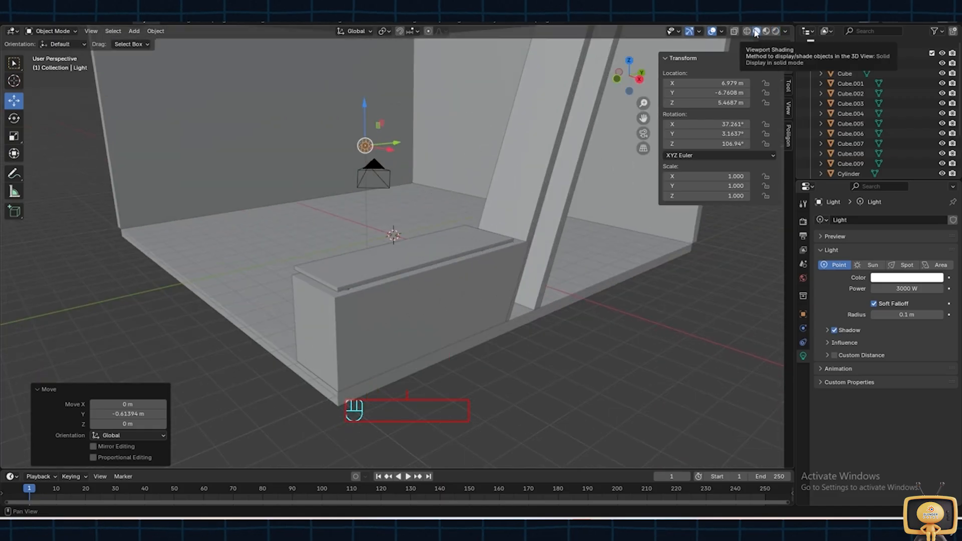
pyautogui.scroll(-3, 422, 174)
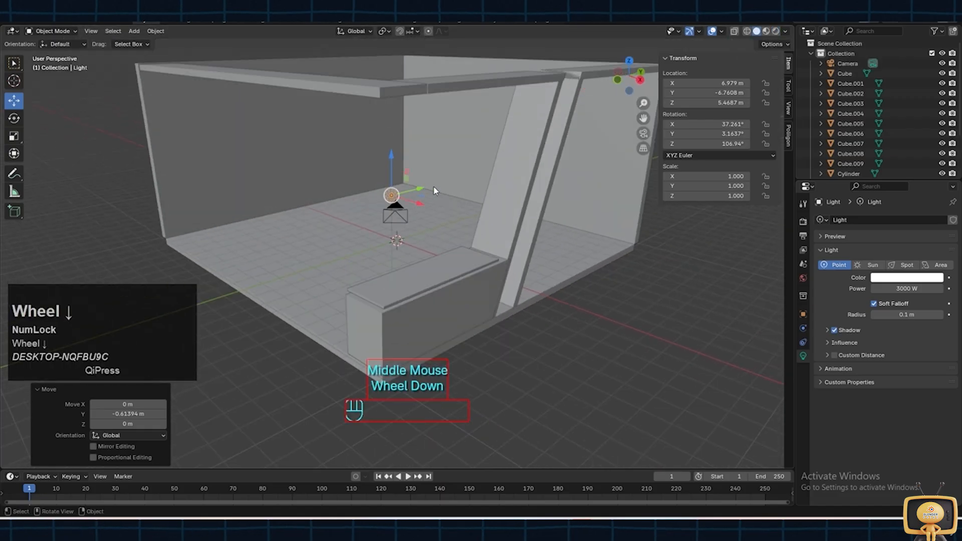